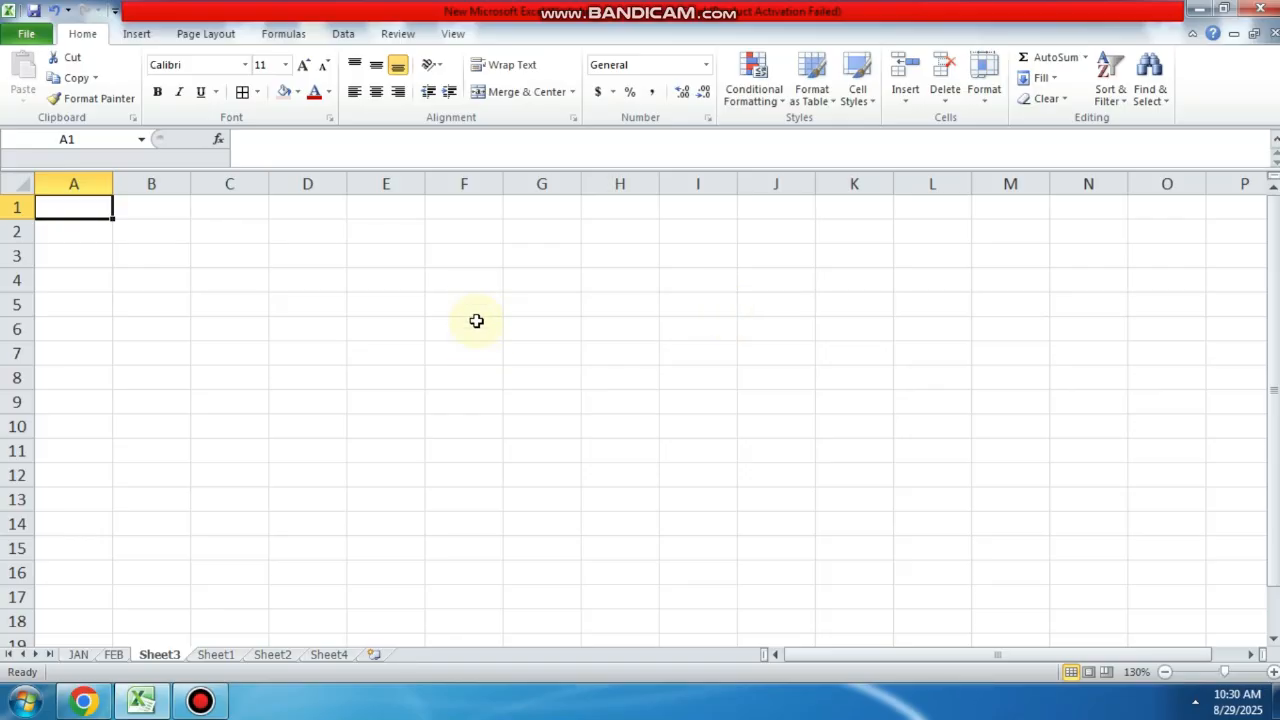
Enter the labels AMOUNT, INTEREST, MONTH and PAYMENT down cells F4 to F7
click(478, 290)
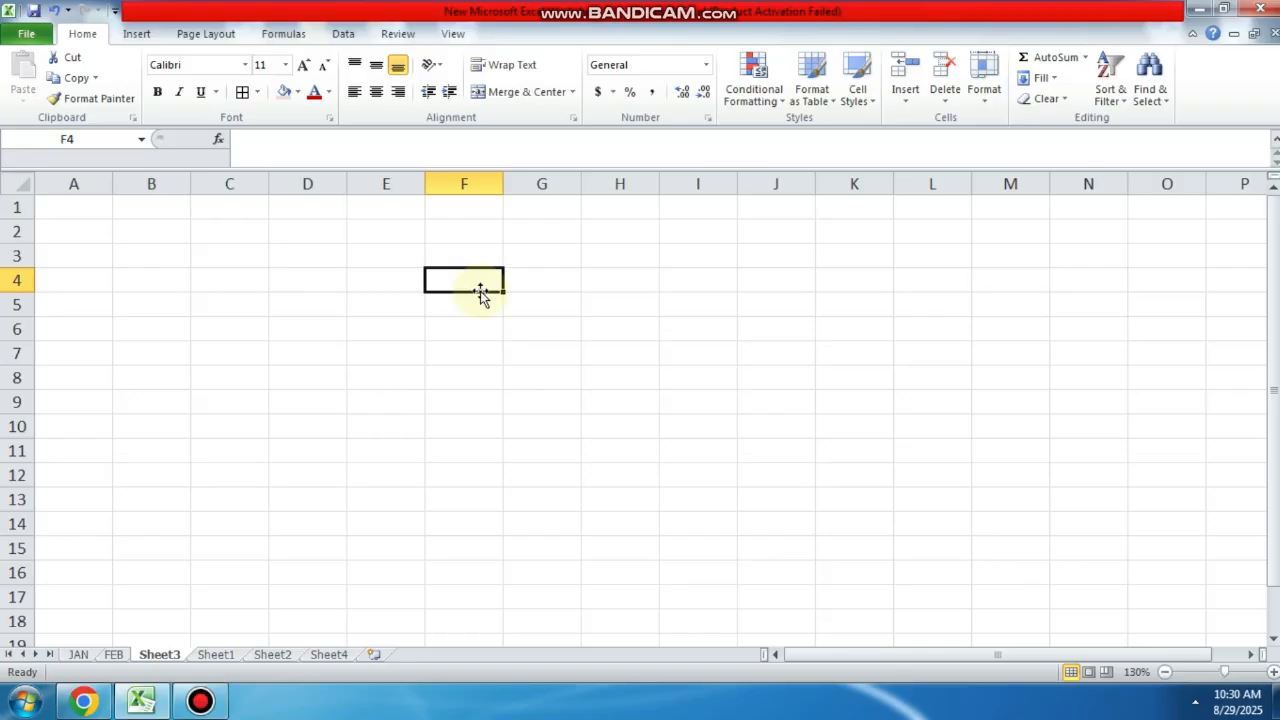
text(A)
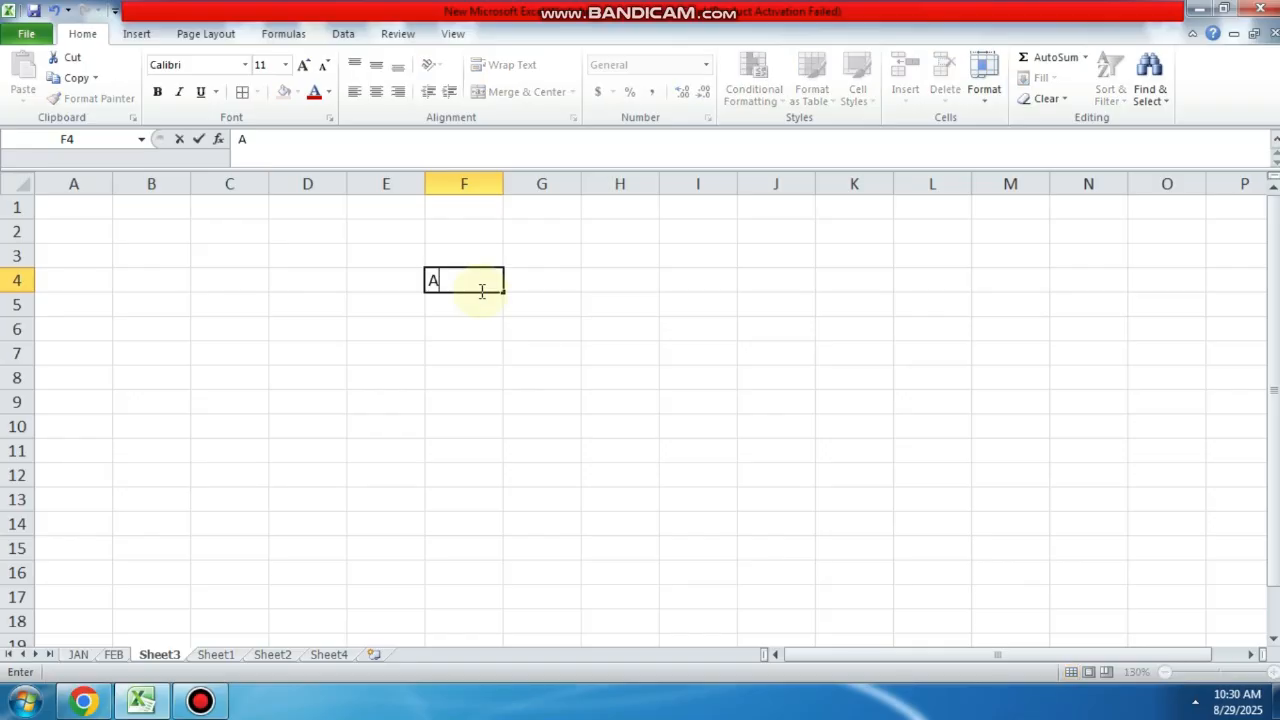
text(MOUNT)
key(Return)
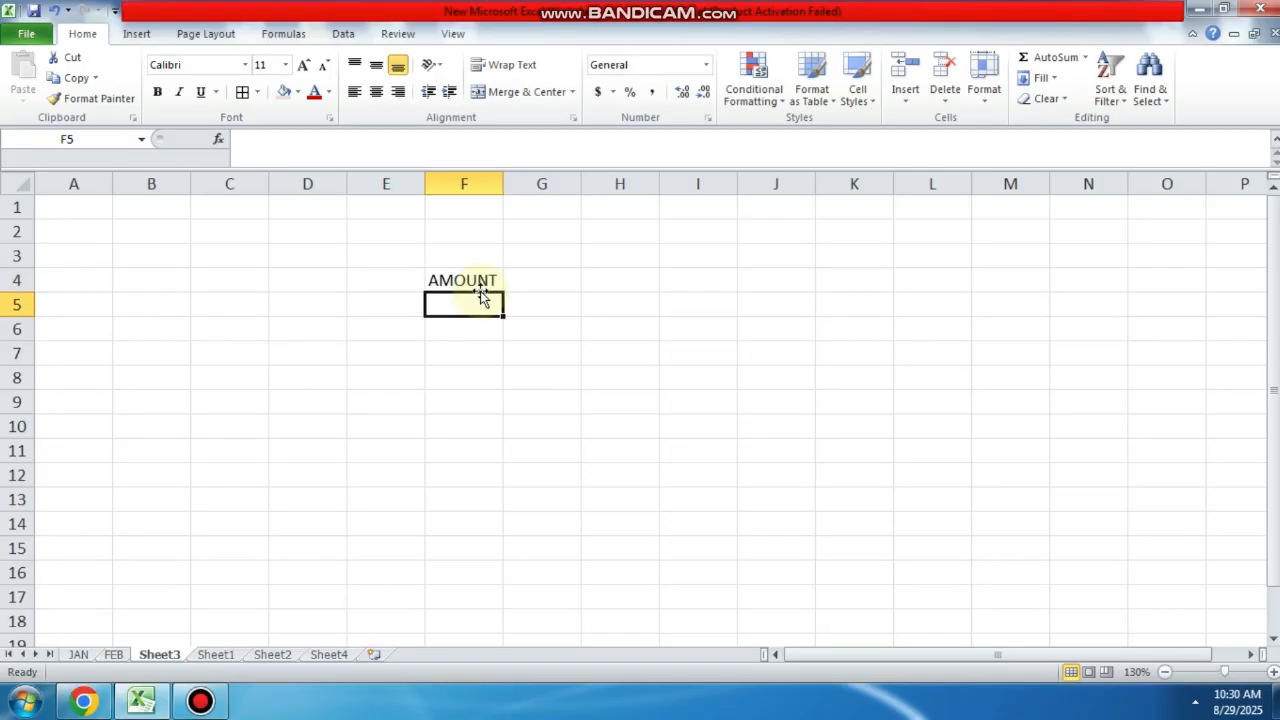
text(INTER)
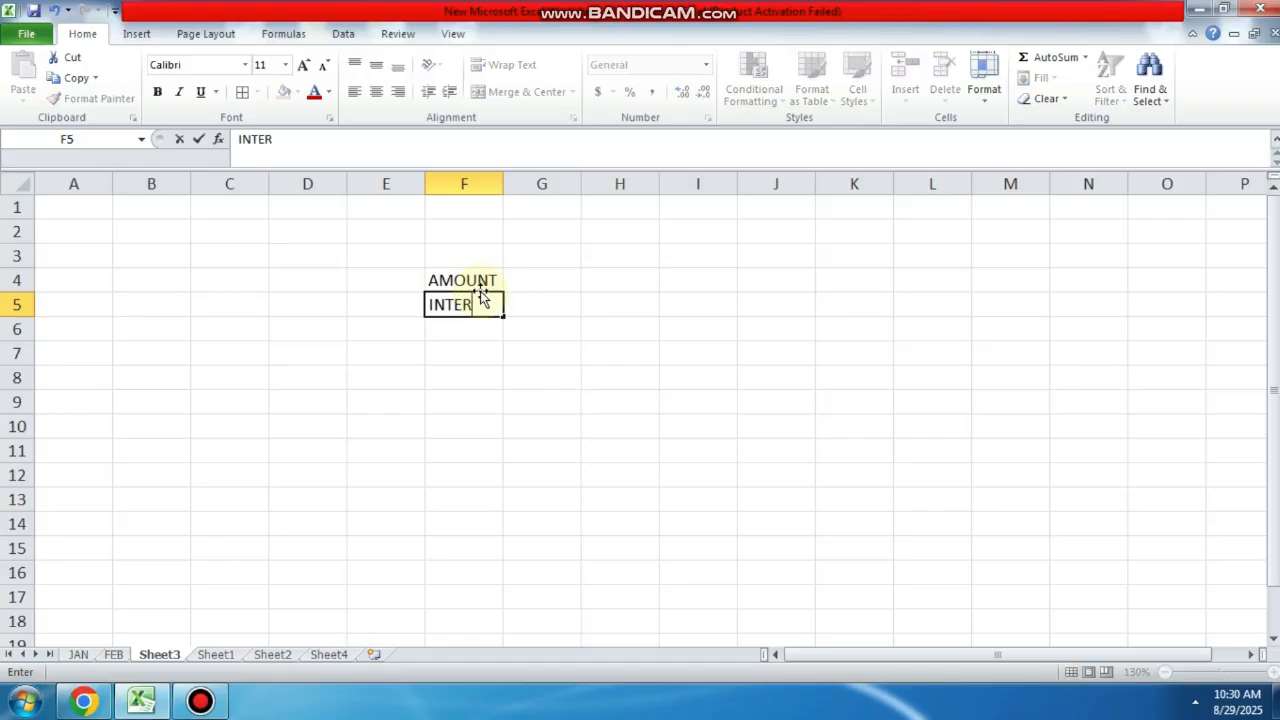
text(EST)
key(Return)
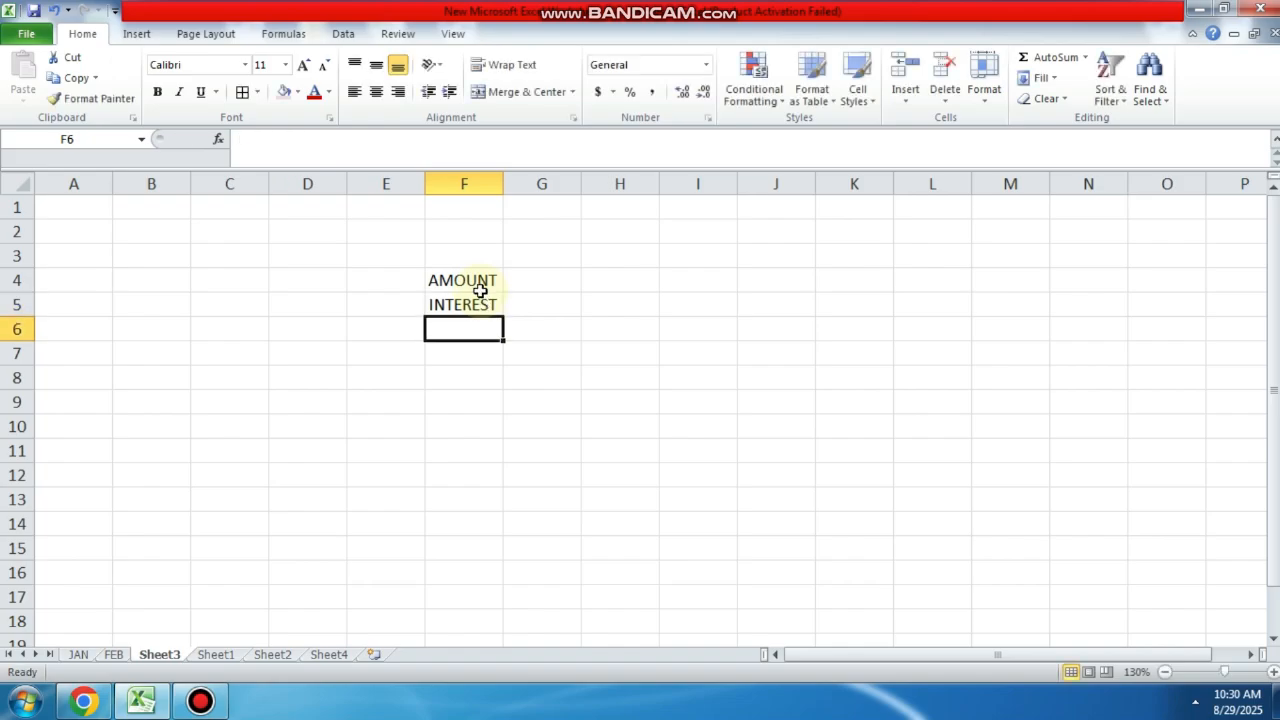
text(MONTH)
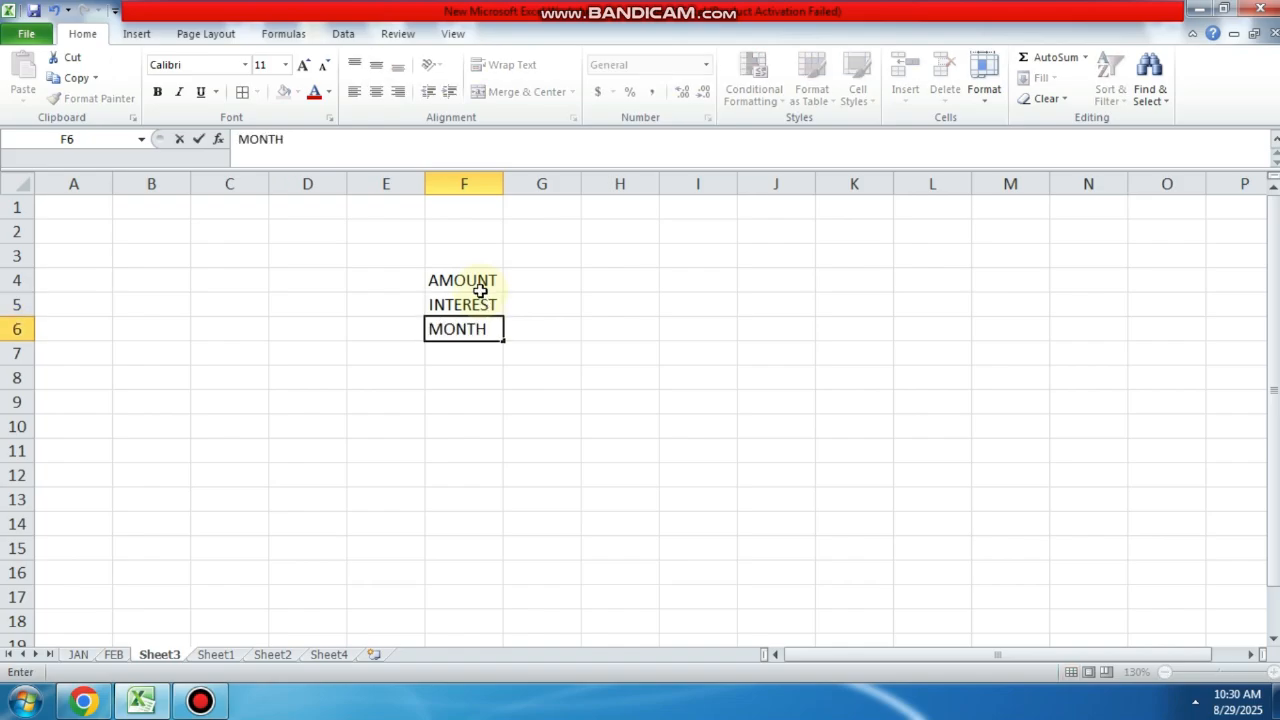
key(Return)
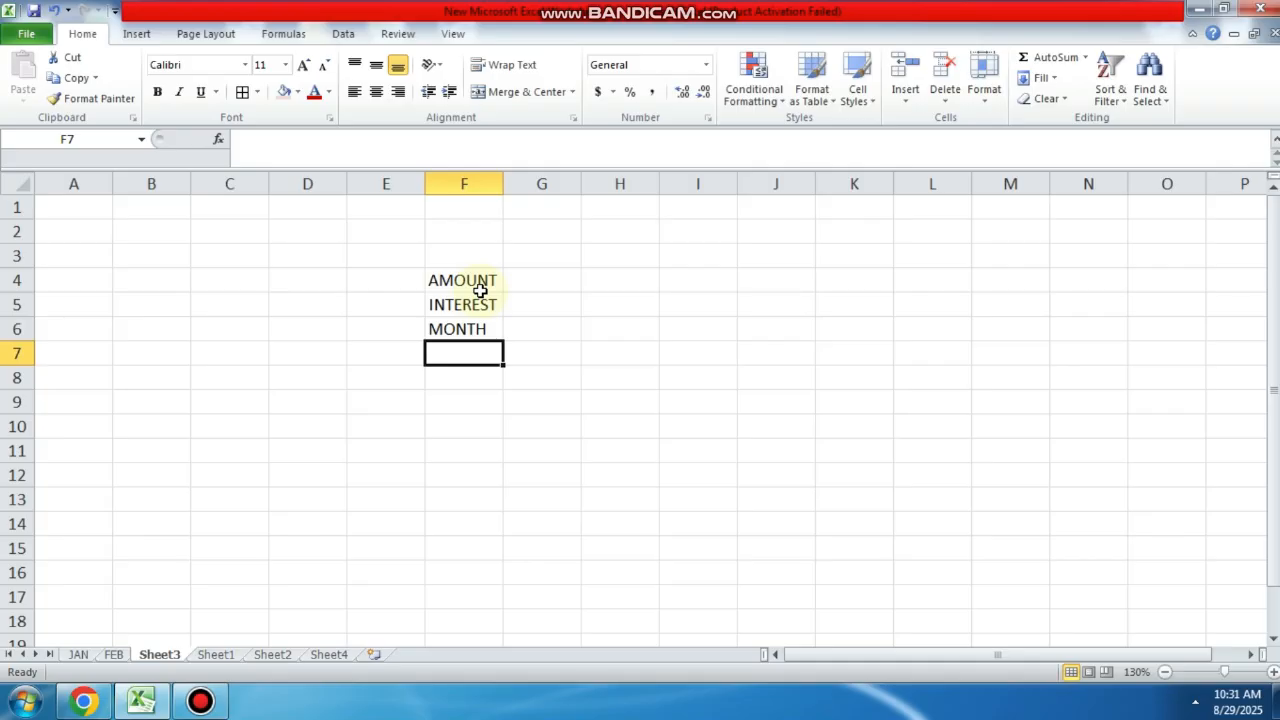
text(PAYMENT)
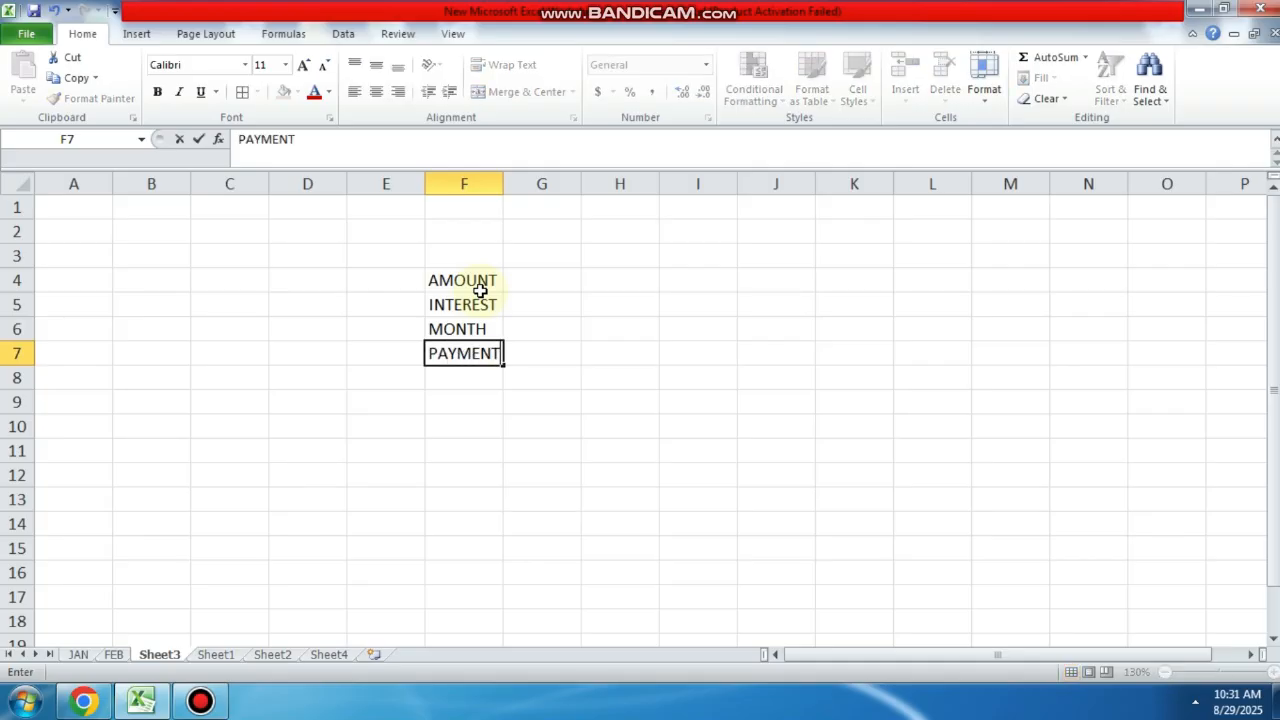
click(514, 377)
Apply all borders to the range F4:G7
drag(448, 280, 534, 357)
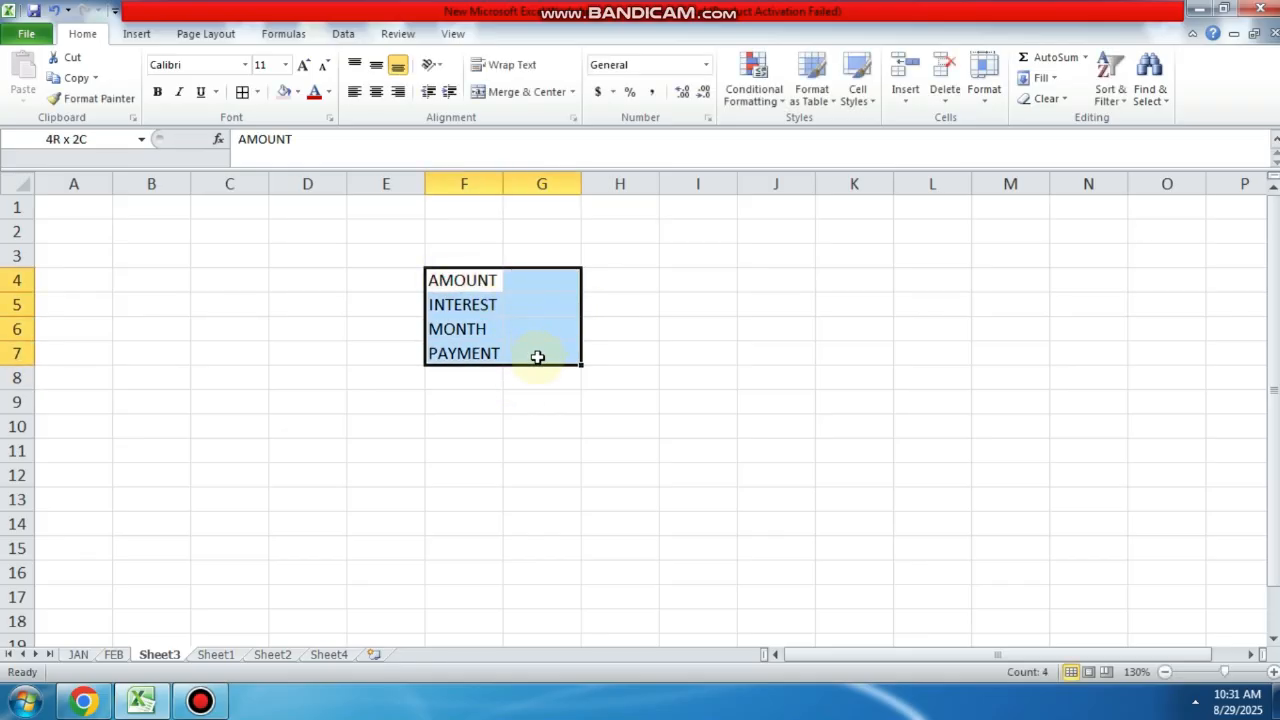
click(242, 91)
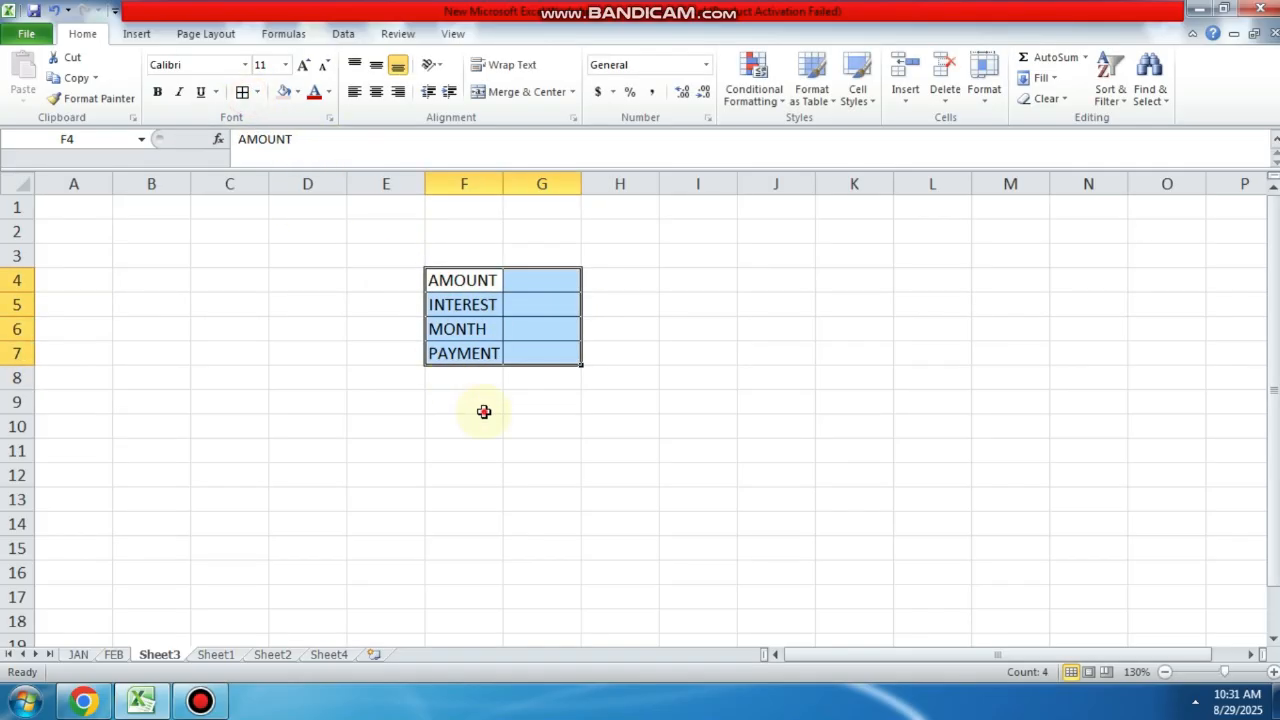
click(486, 405)
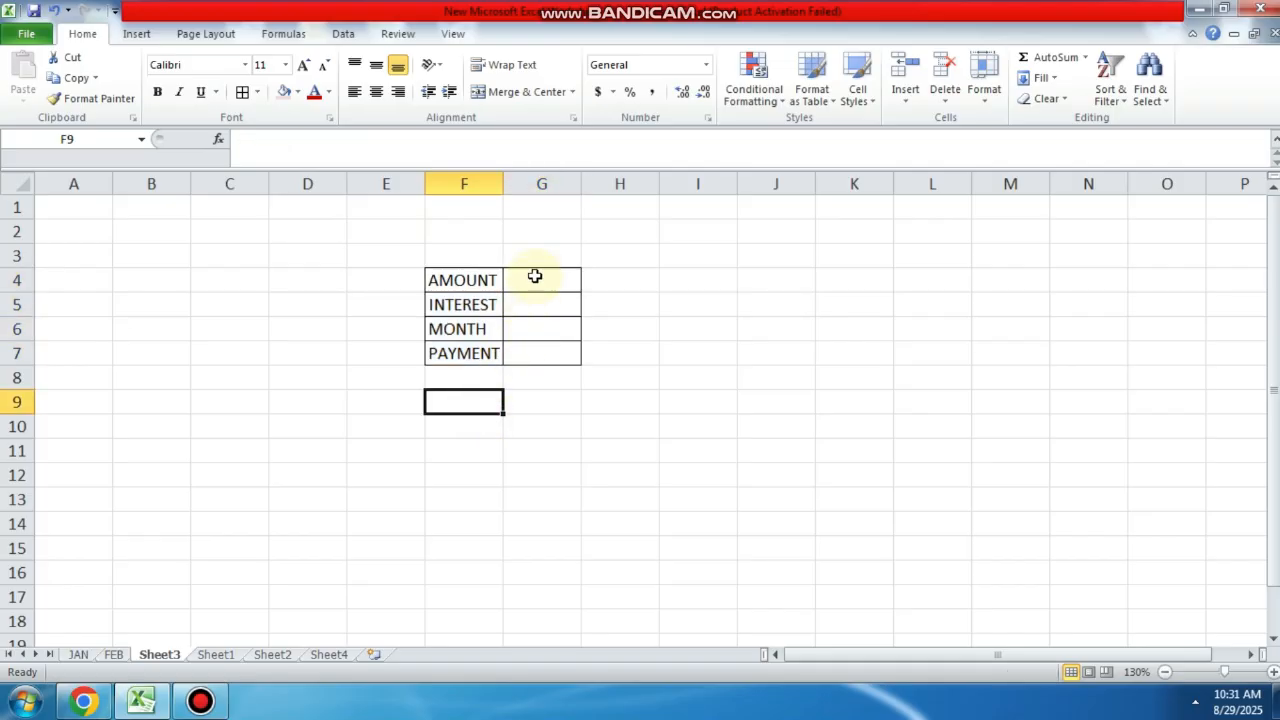
Fill in 11% as the interest in G5 and 24 as the number of months in G6
click(531, 281)
click(619, 374)
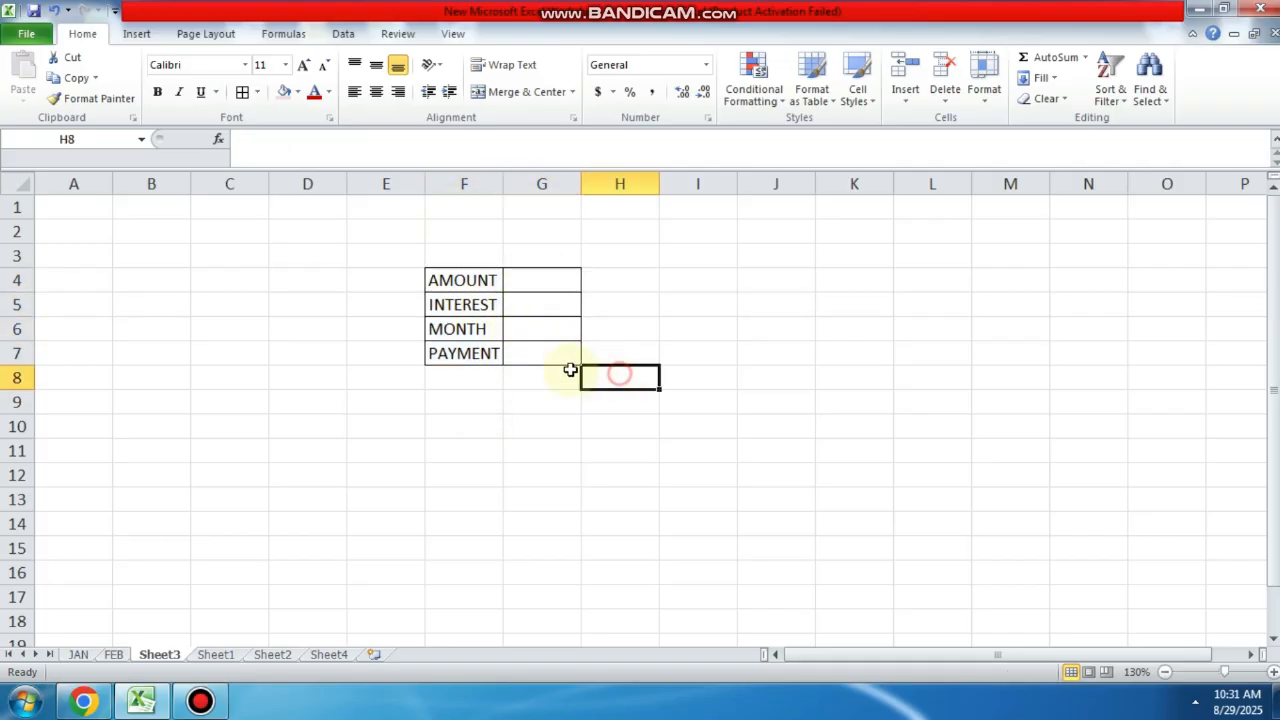
click(521, 313)
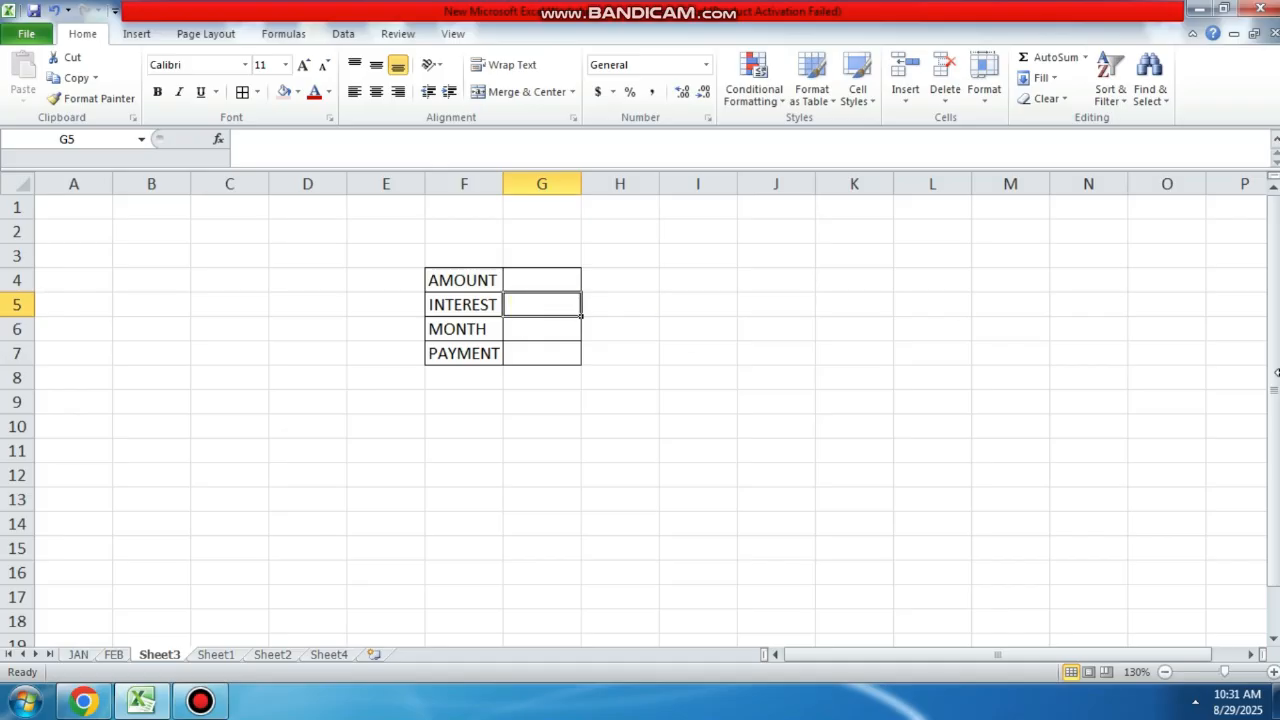
text(11)
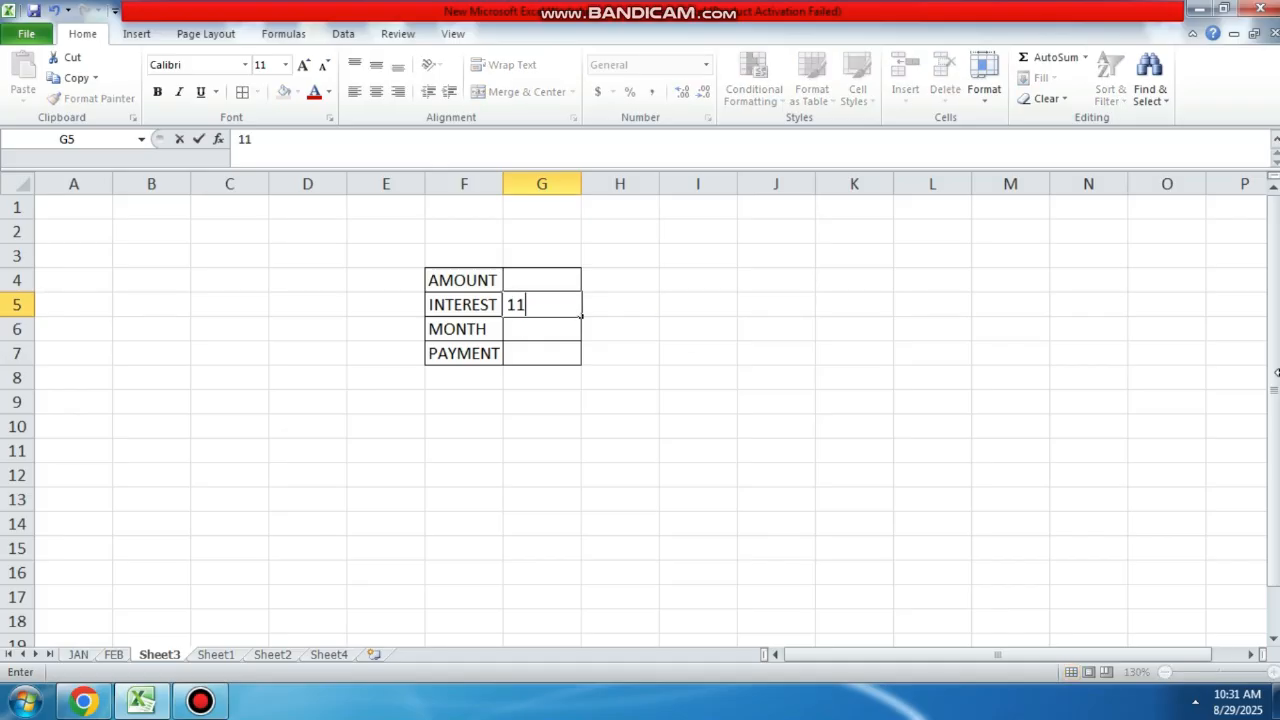
text(%)
click(885, 447)
click(521, 331)
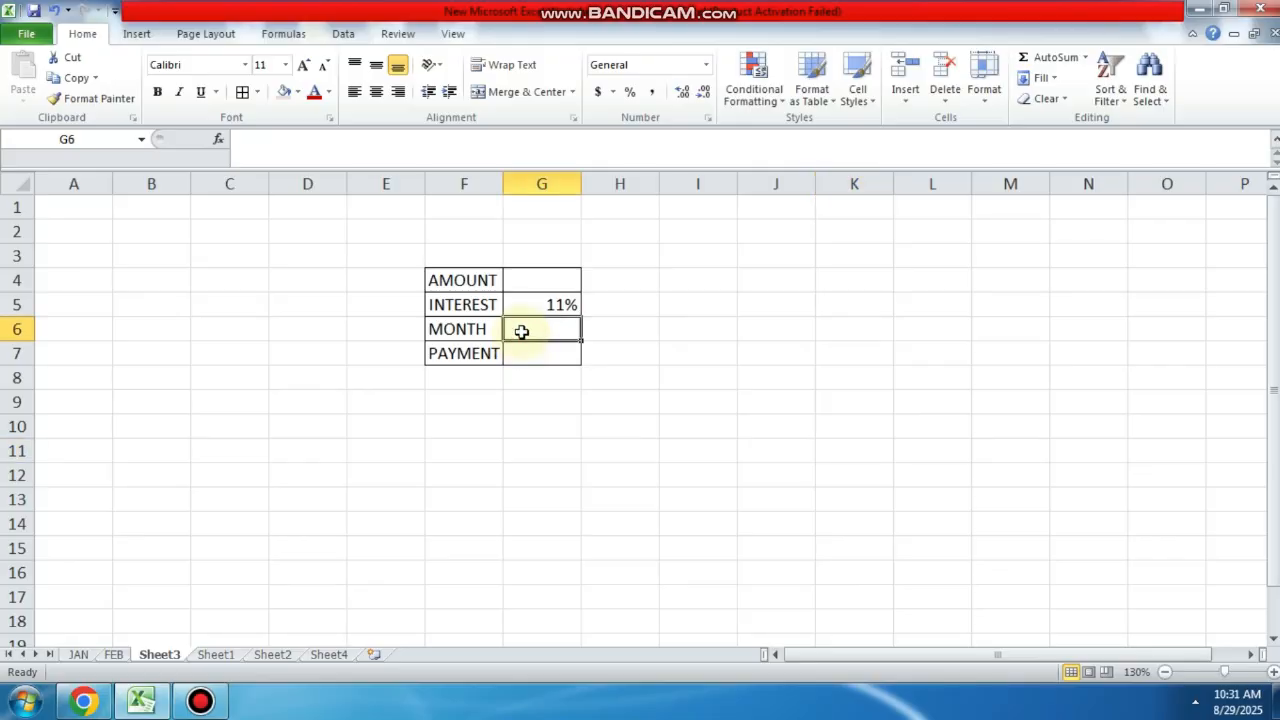
text(24)
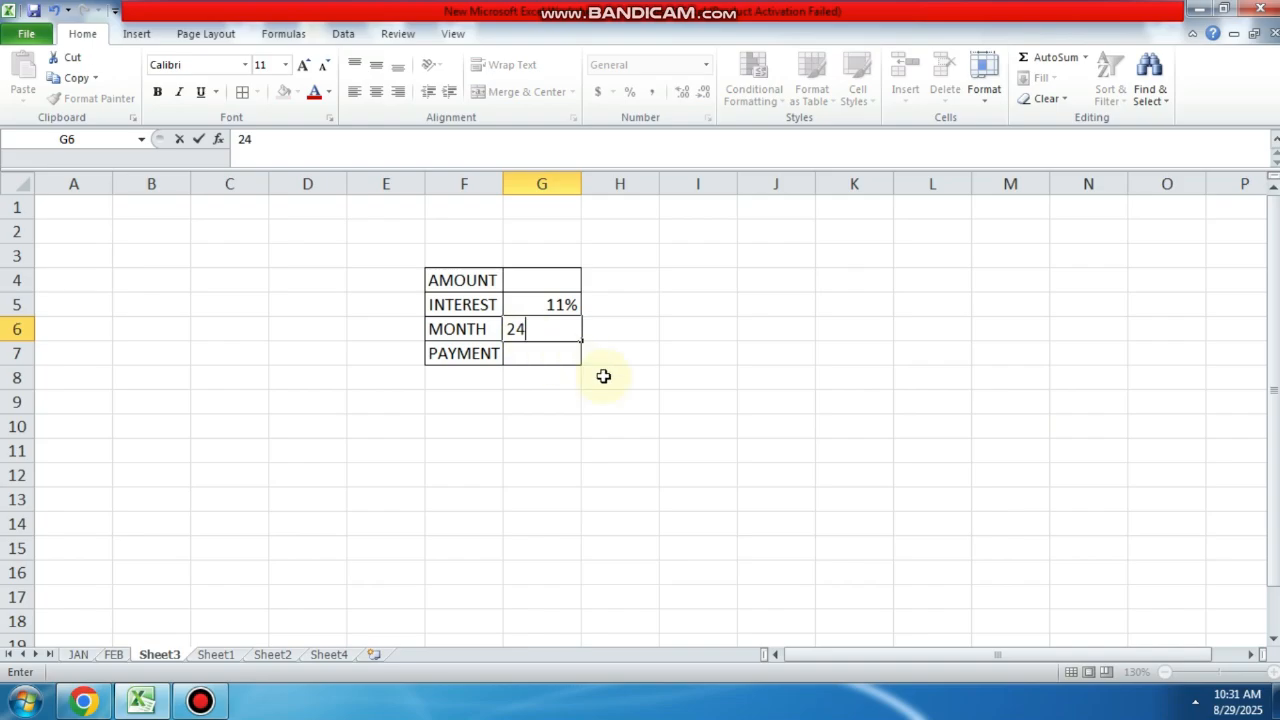
click(537, 426)
Calculate the monthly payment in G7 with the formula =PMT(G5/12,G6,-G4)
click(531, 354)
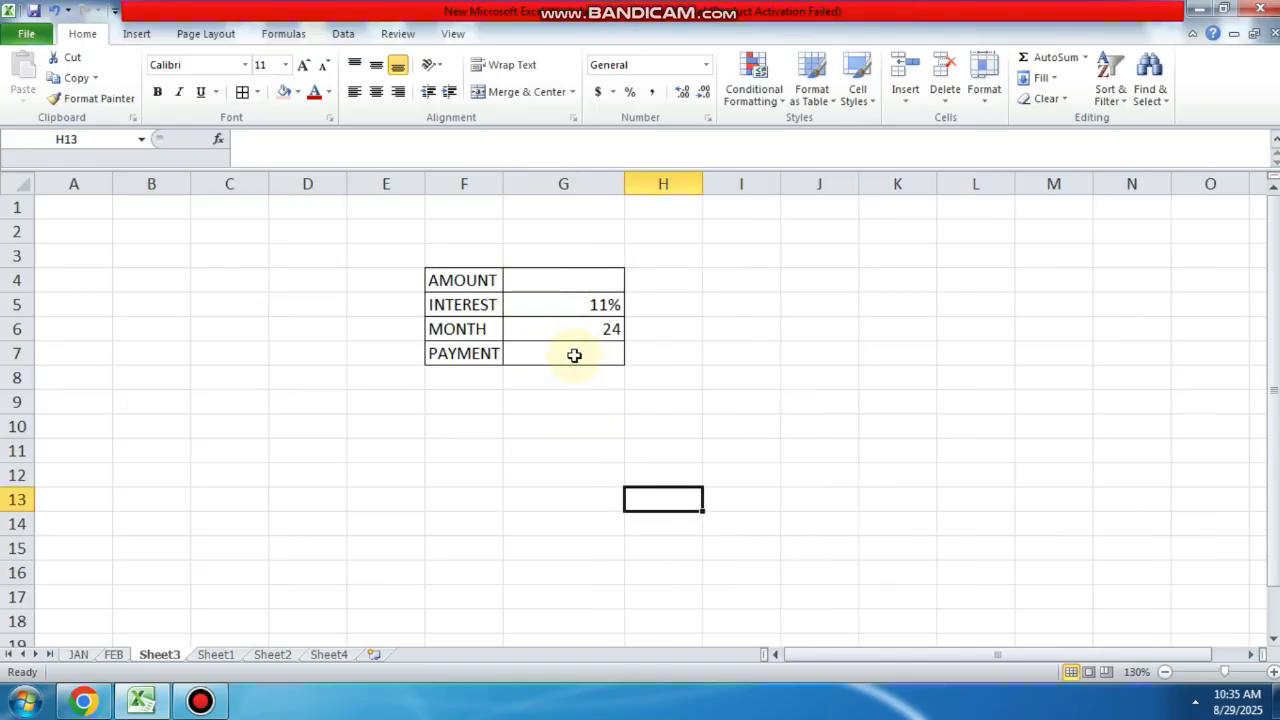
click(574, 355)
text(=)
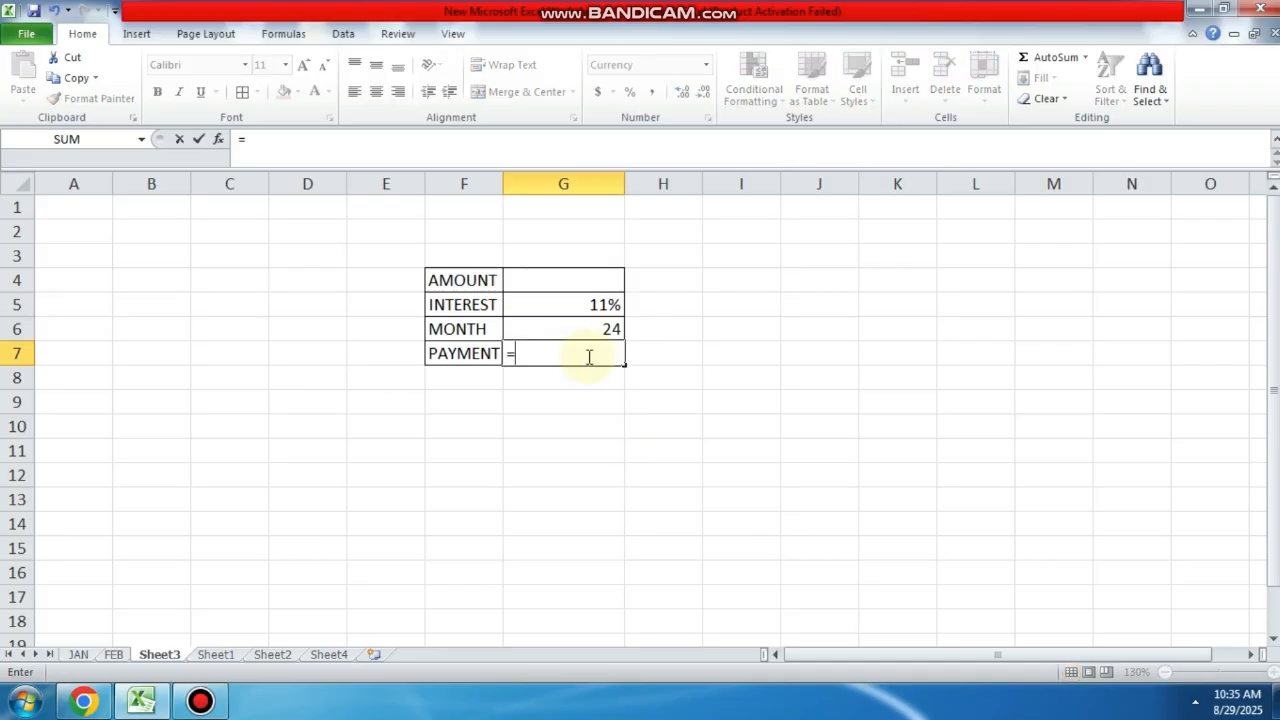
text(PM)
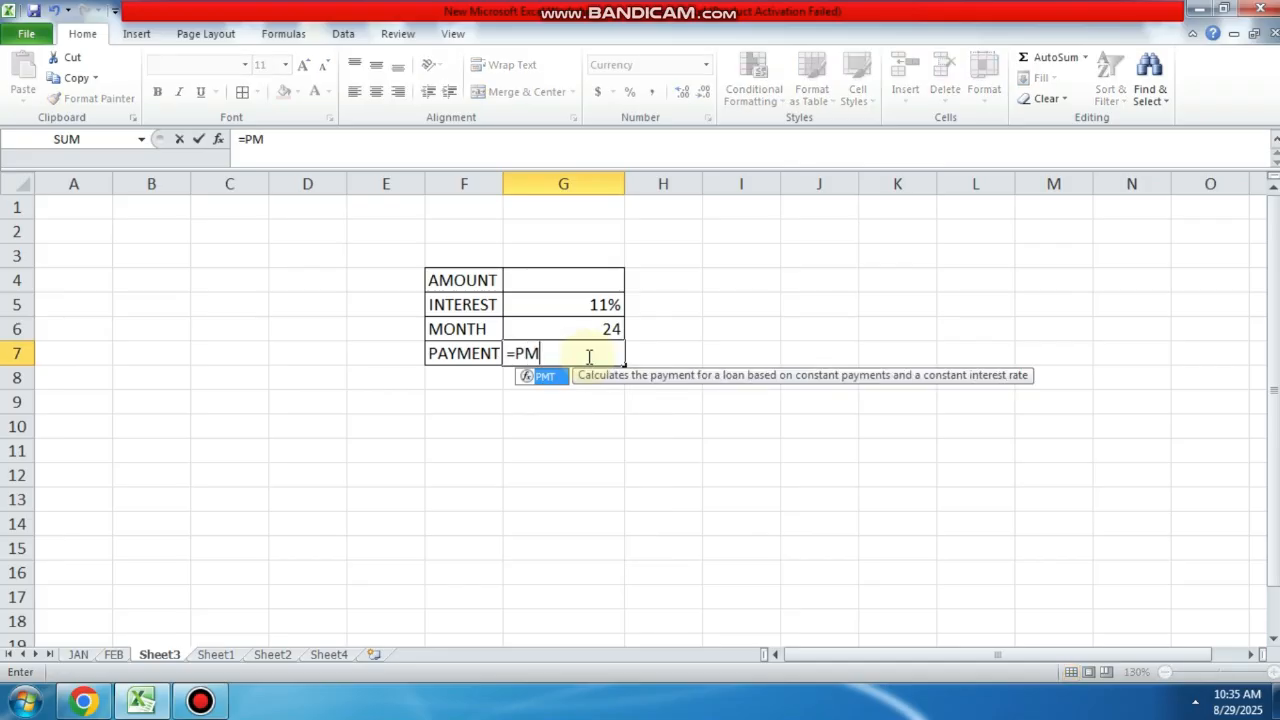
text(T()
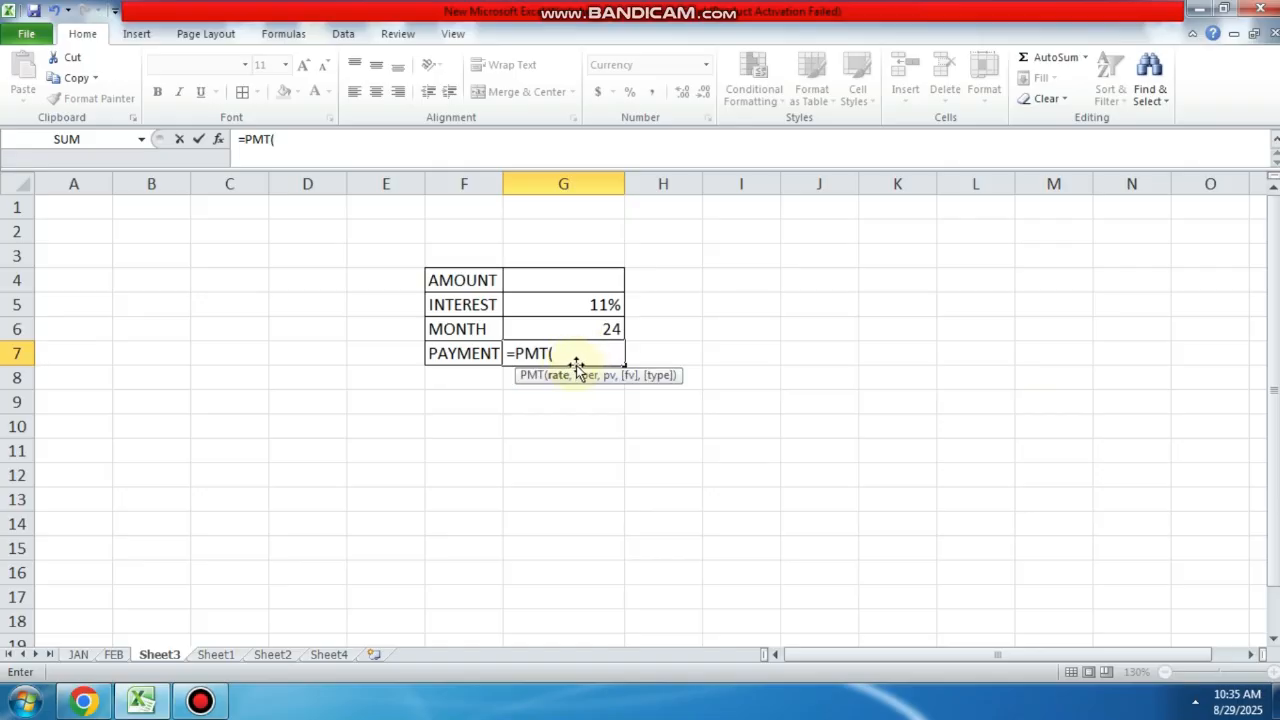
click(603, 306)
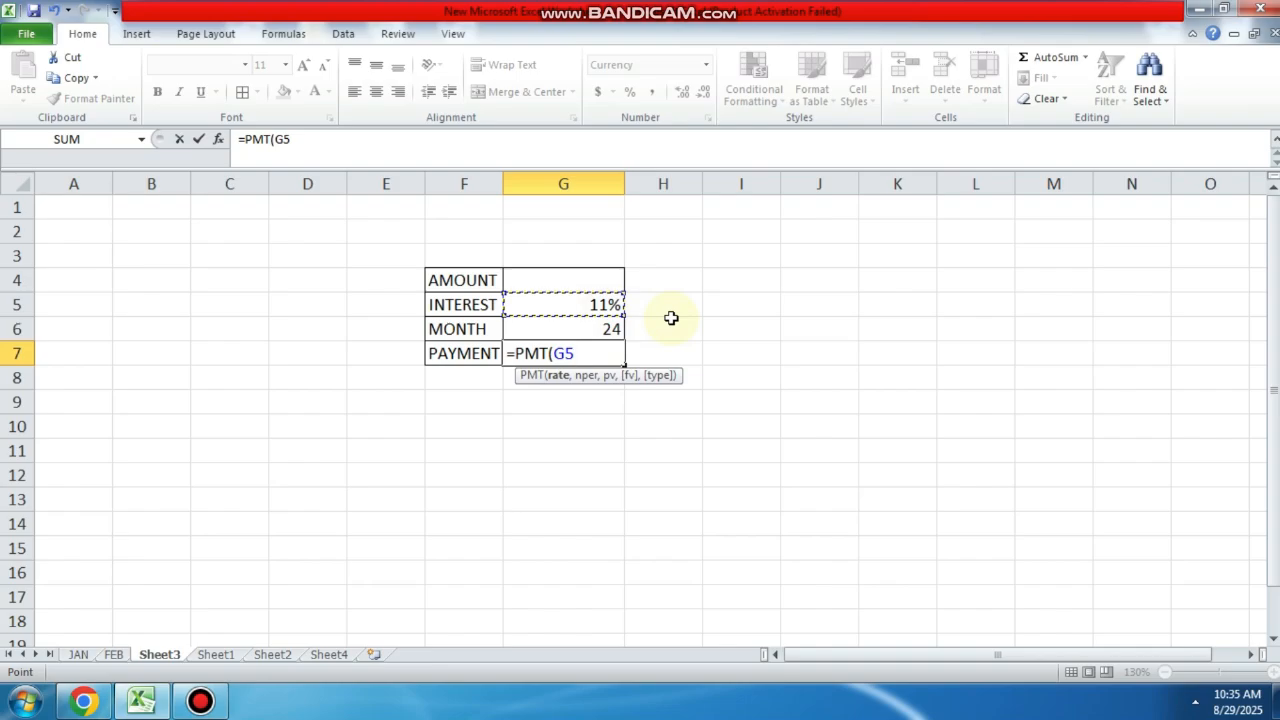
text(/12,)
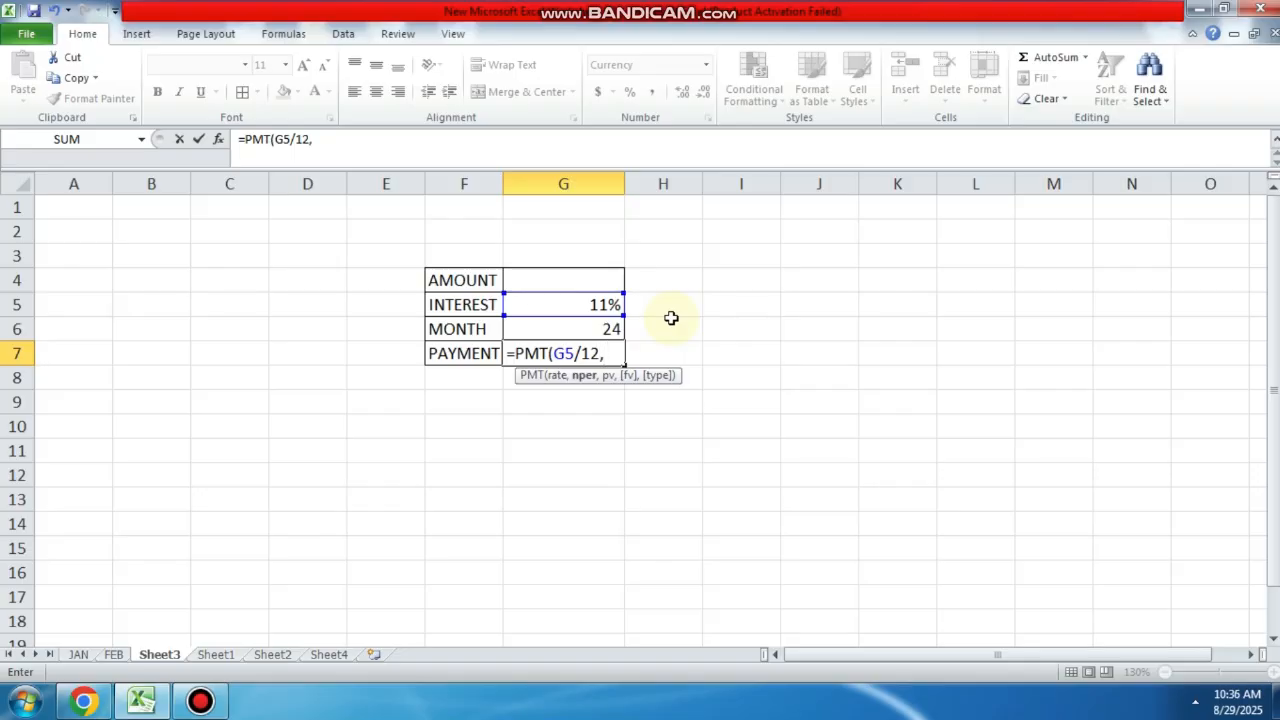
click(597, 332)
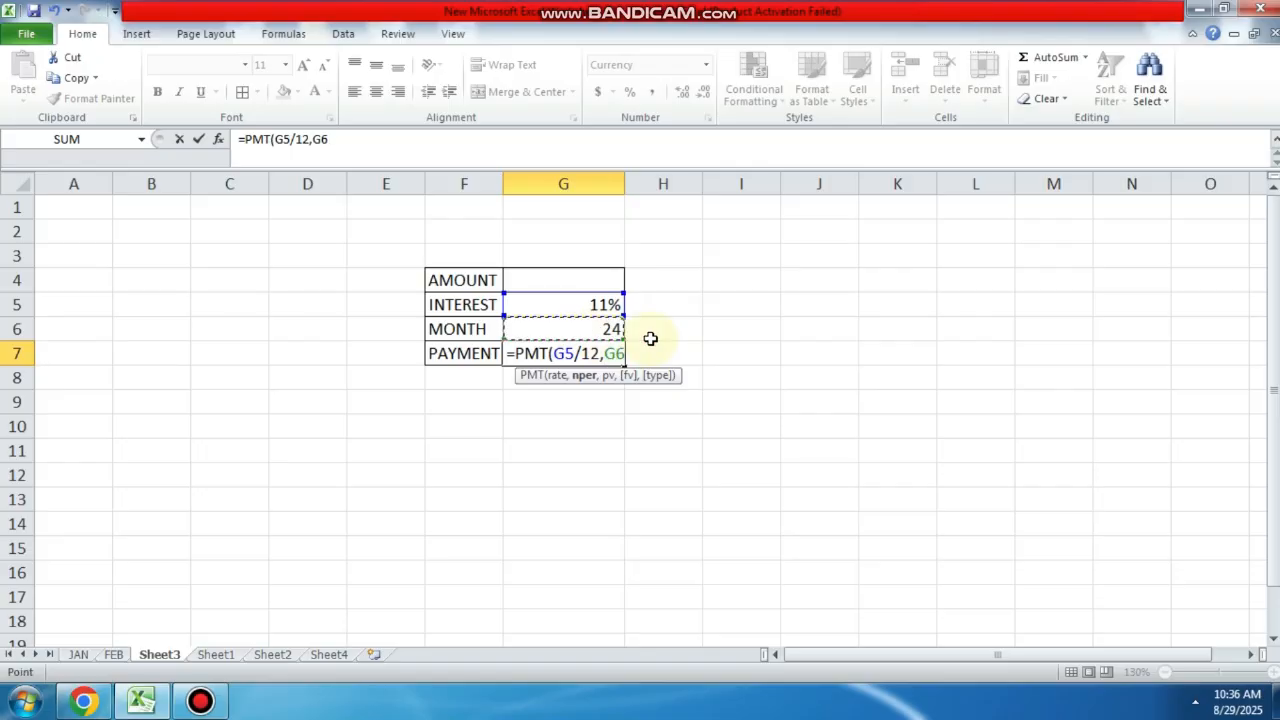
text(,-)
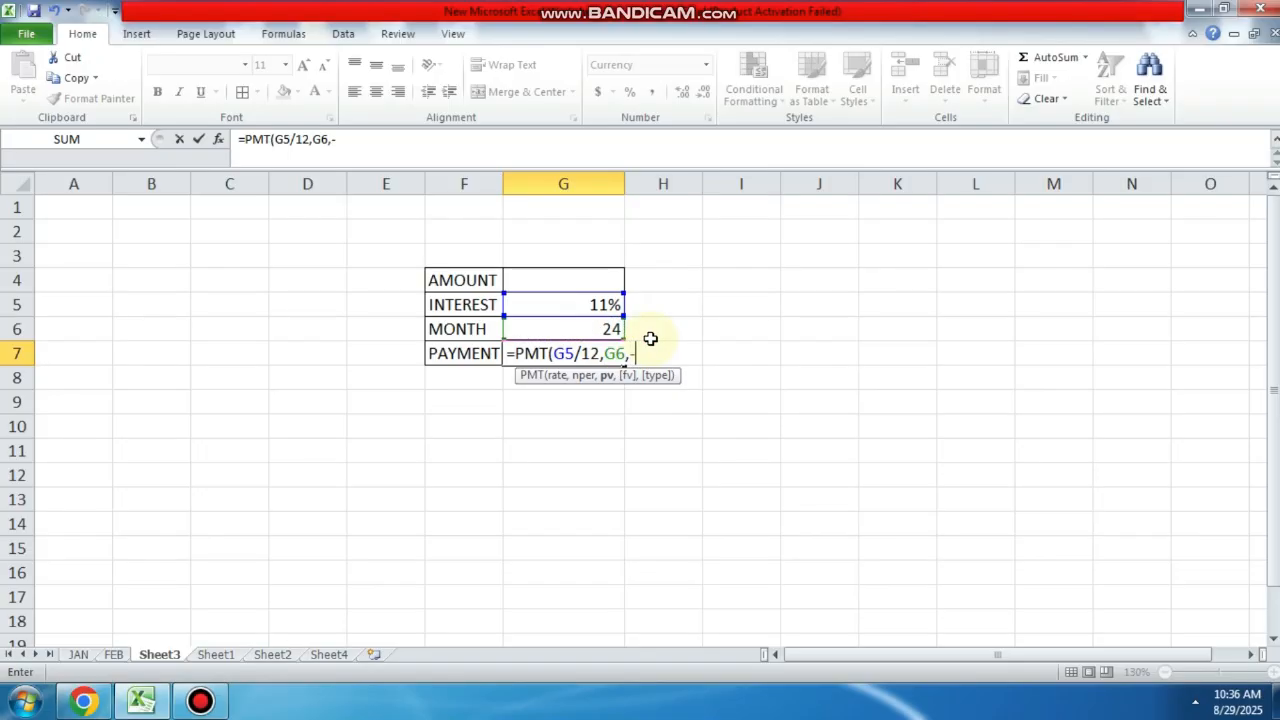
click(540, 280)
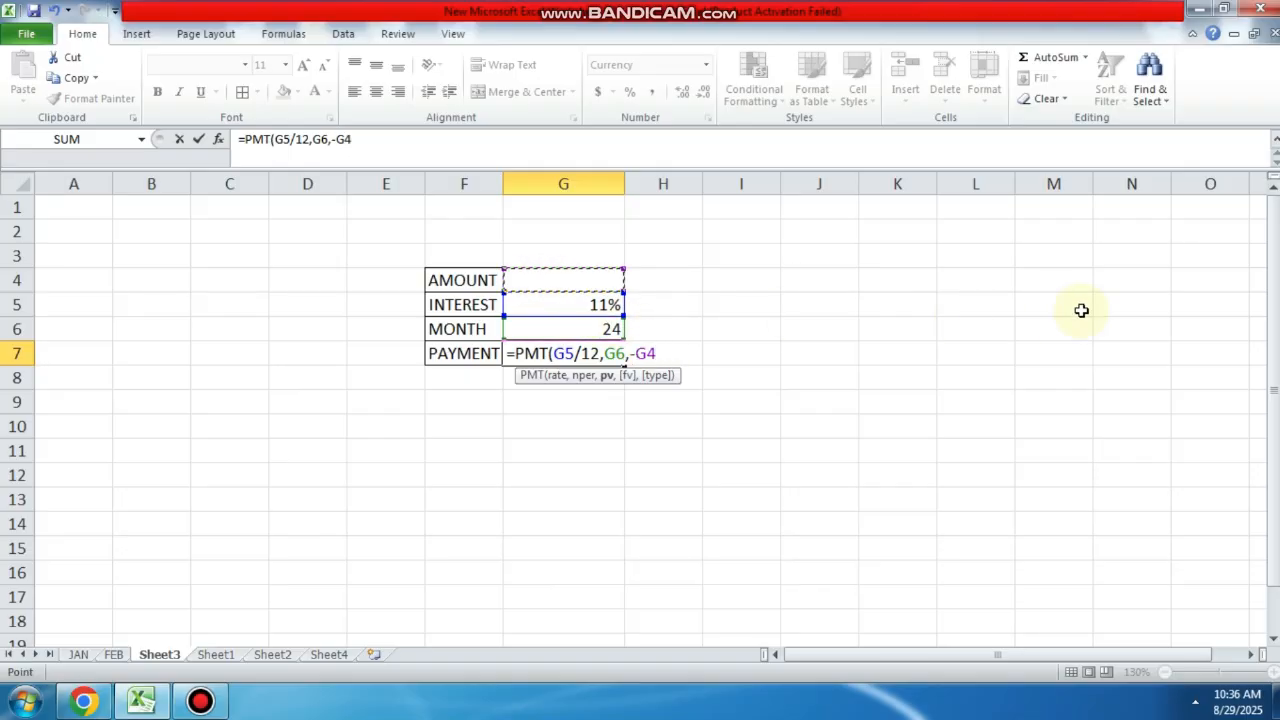
text())
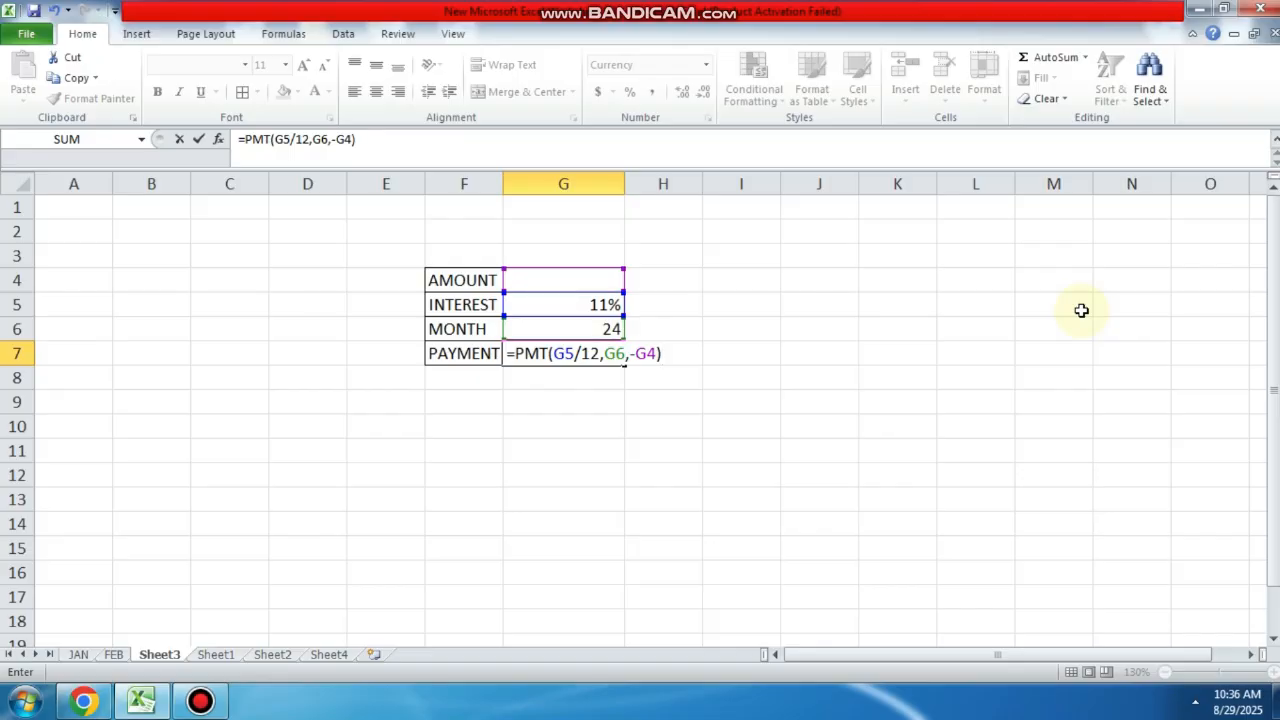
key(Return)
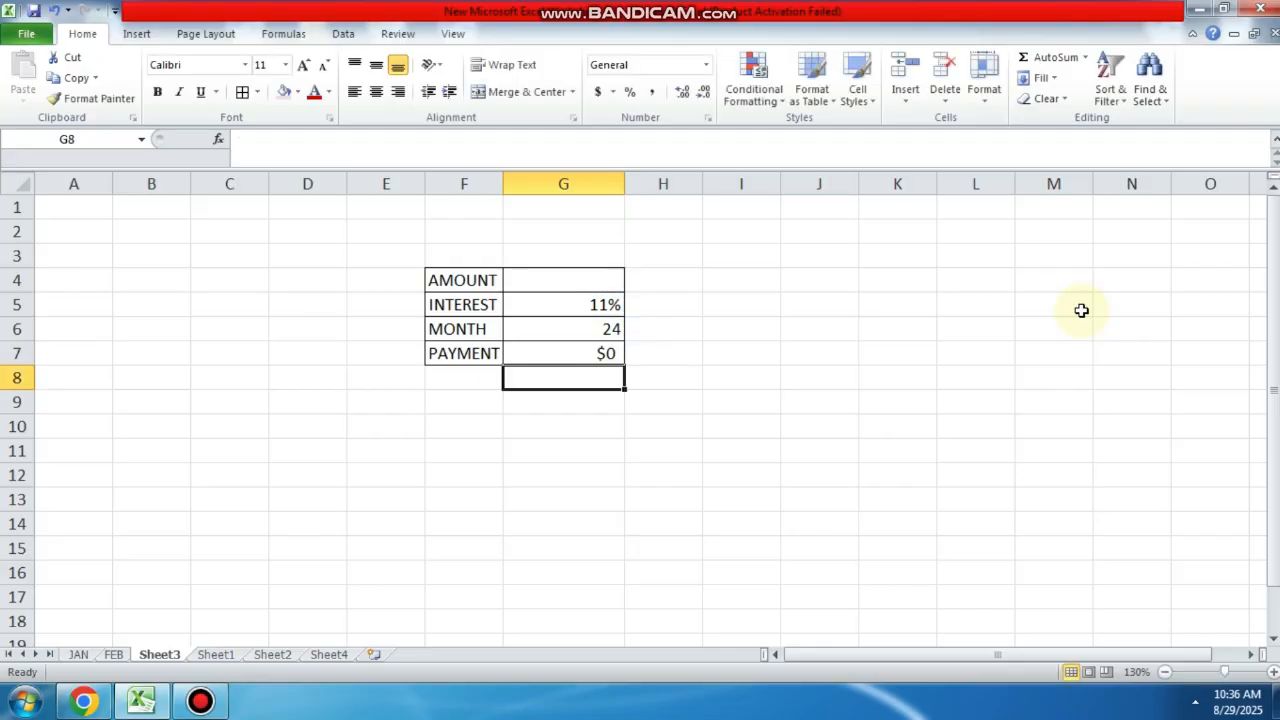
Run Goal Seek to bring payment cell G7 to 1000 by changing amount cell G4, and keep the solution
click(606, 355)
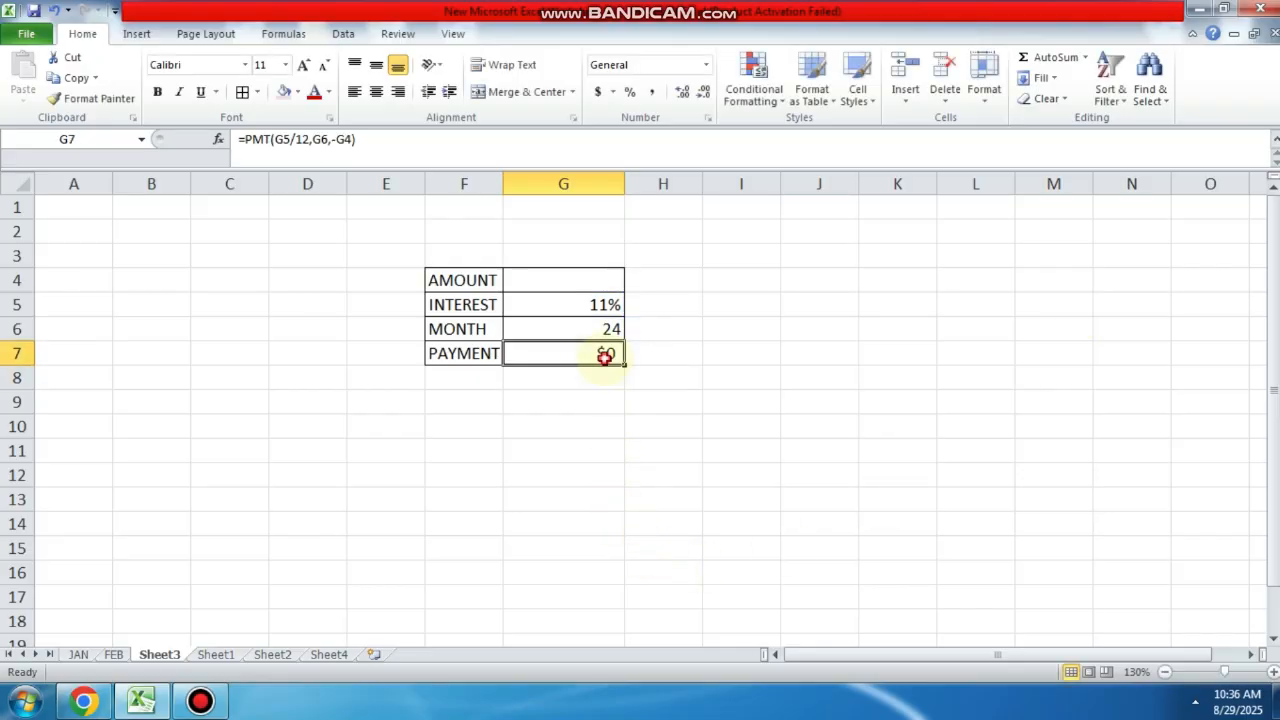
click(343, 33)
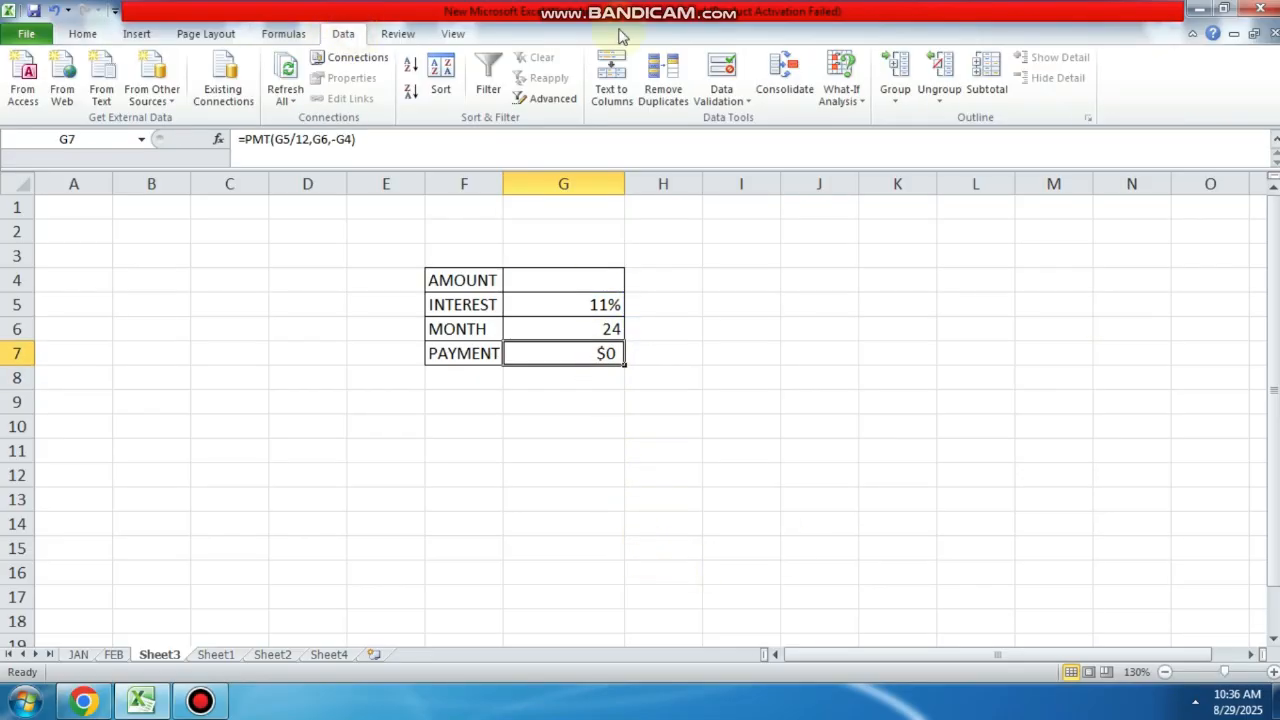
click(858, 106)
click(857, 141)
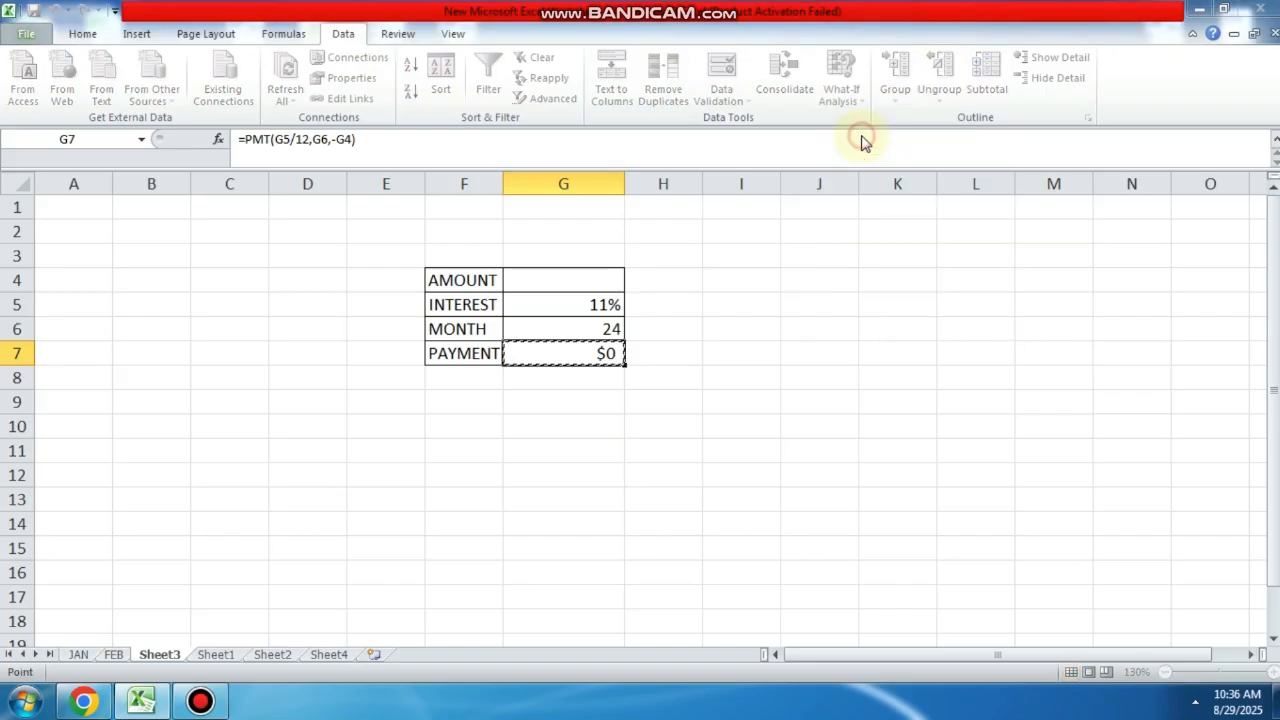
click(828, 333)
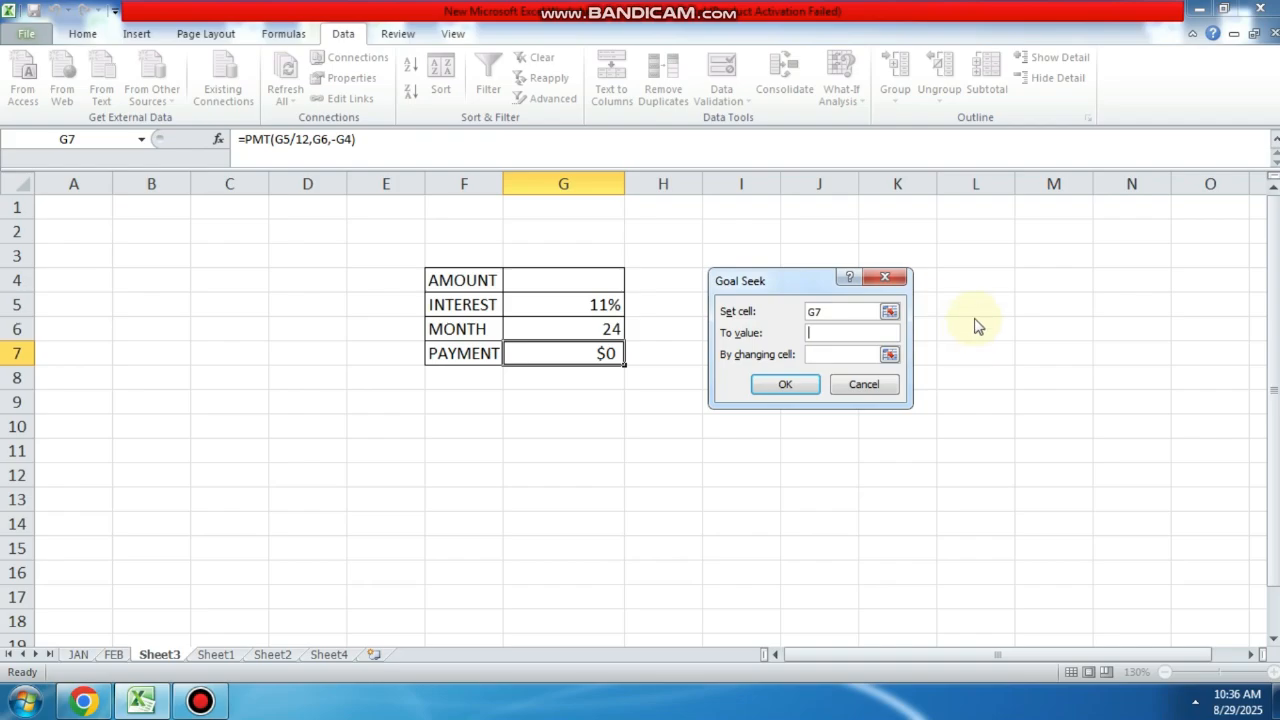
text(1000)
click(820, 356)
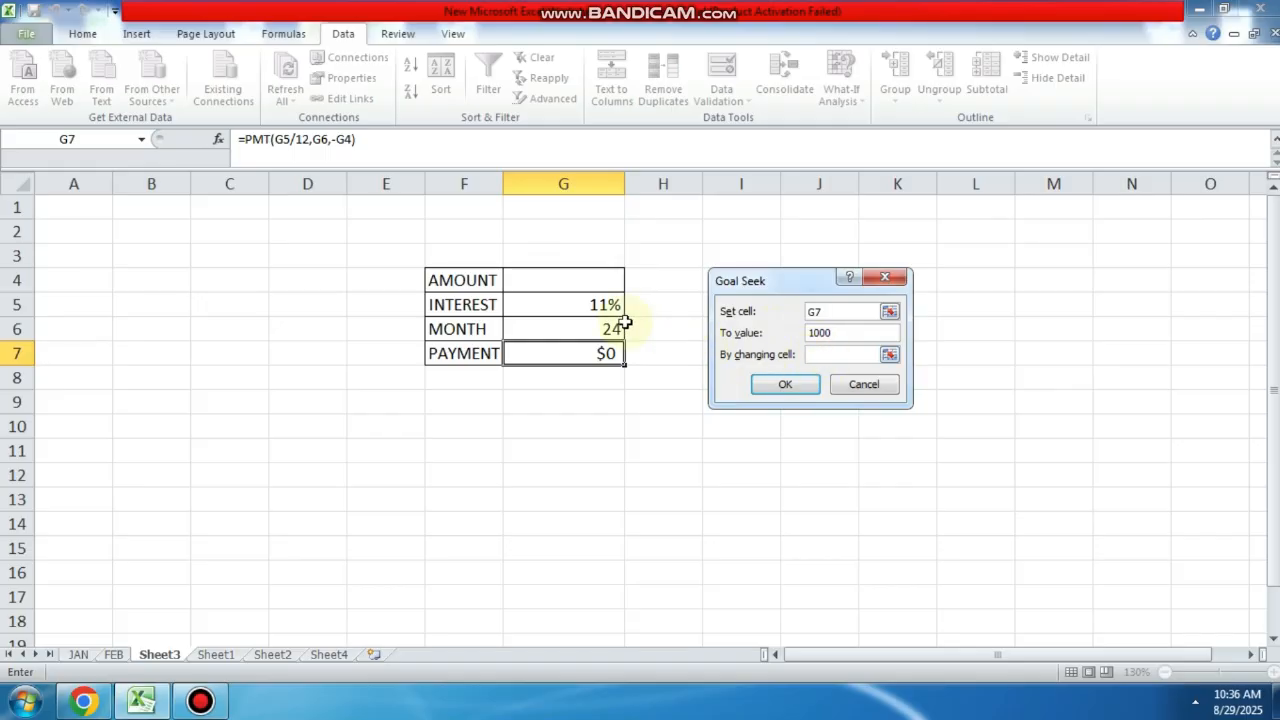
click(575, 280)
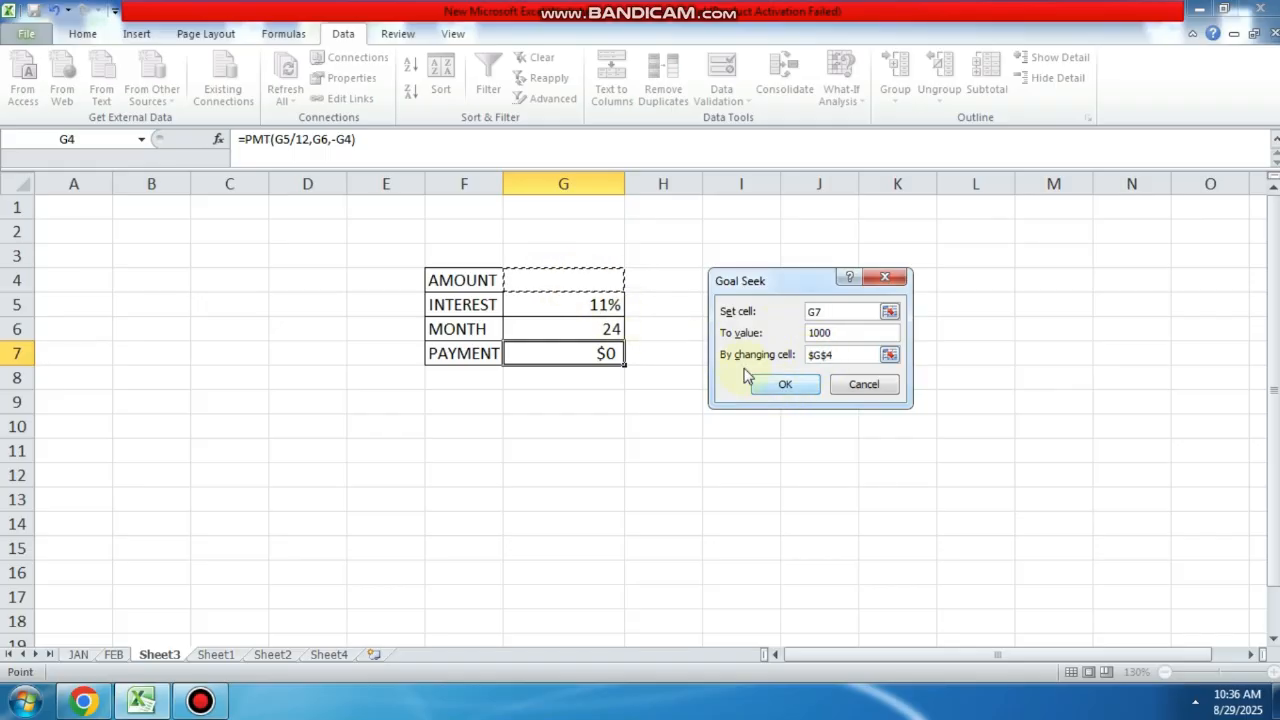
click(789, 388)
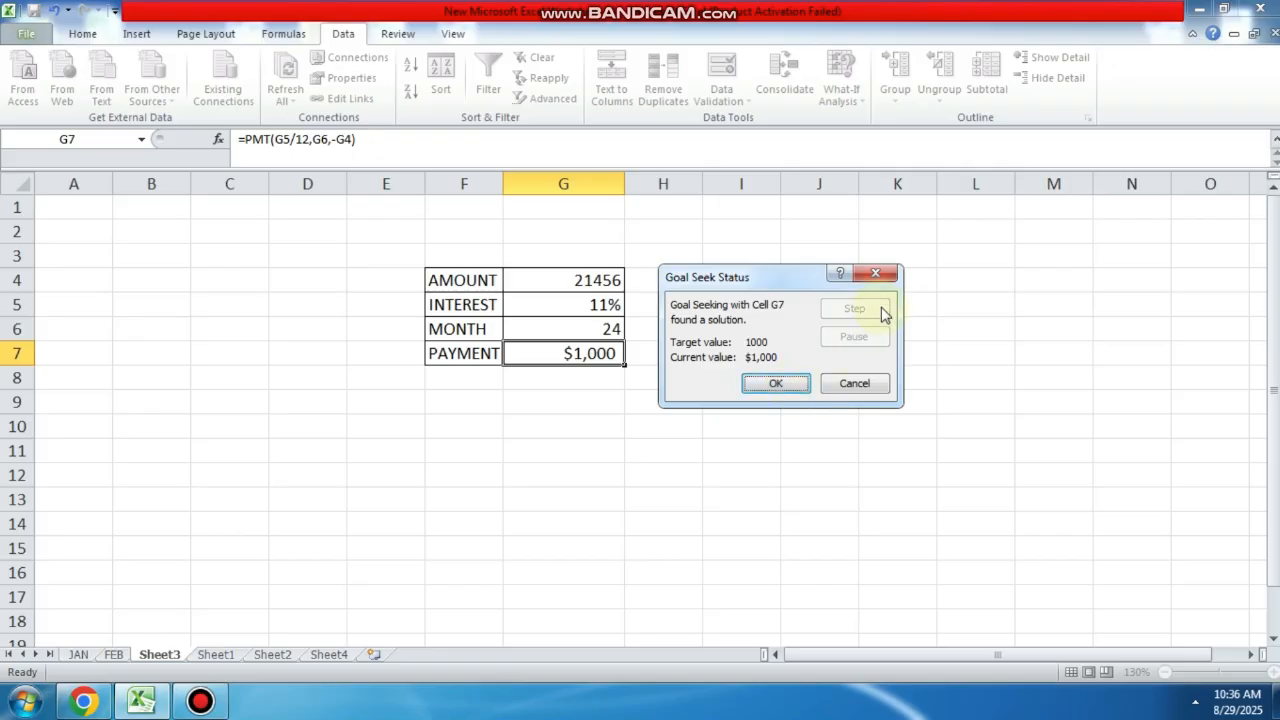
click(800, 385)
click(694, 376)
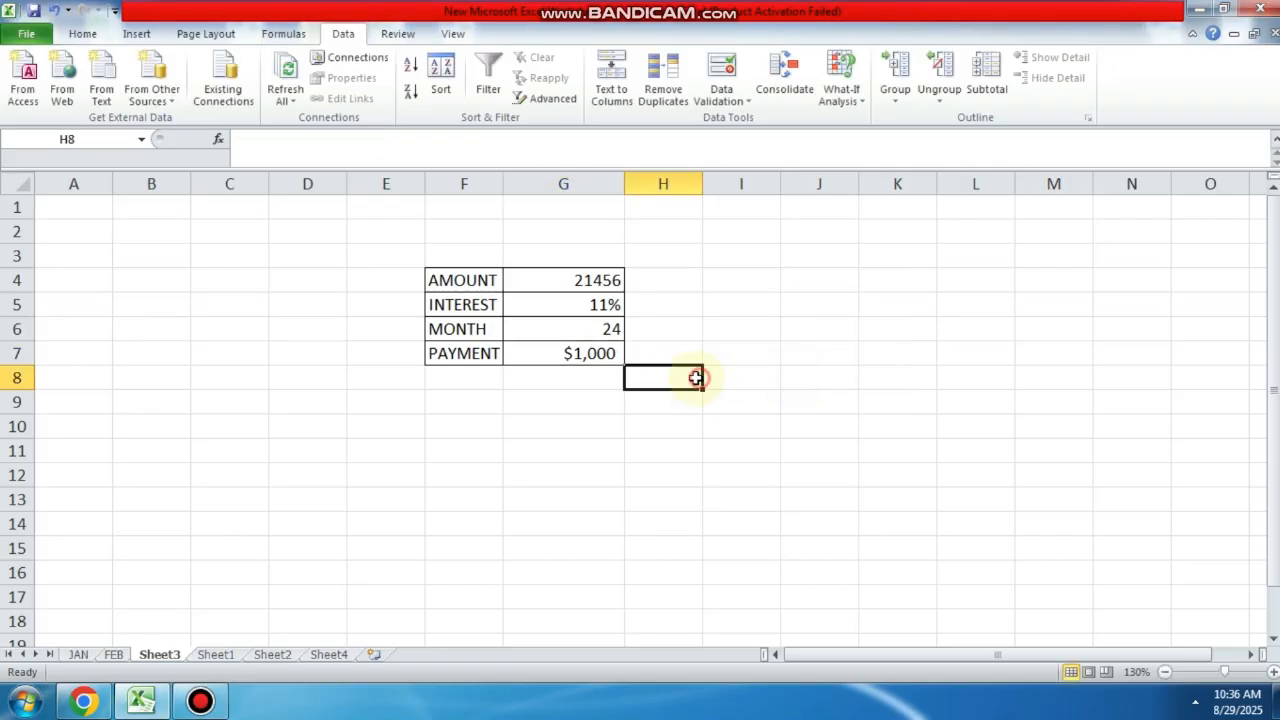
Review the Goal Seek result by inspecting the amount, interest, month and payment cells G4 to G7
click(589, 284)
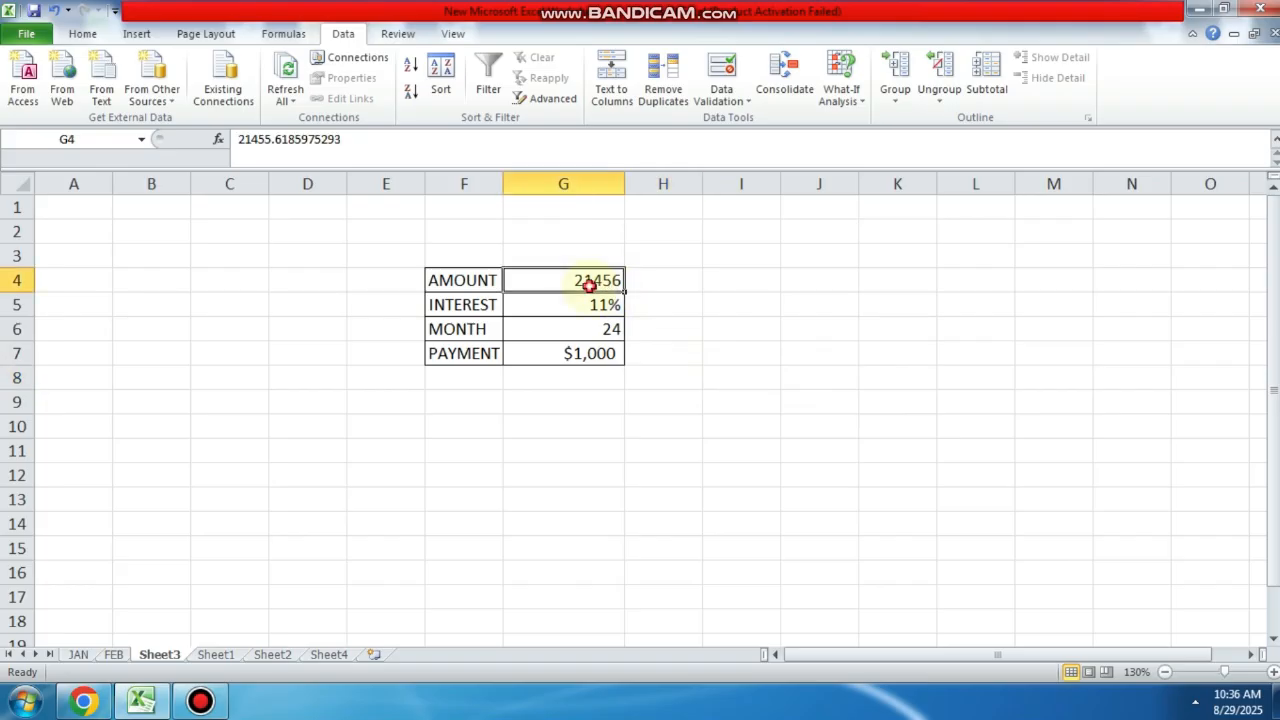
click(586, 362)
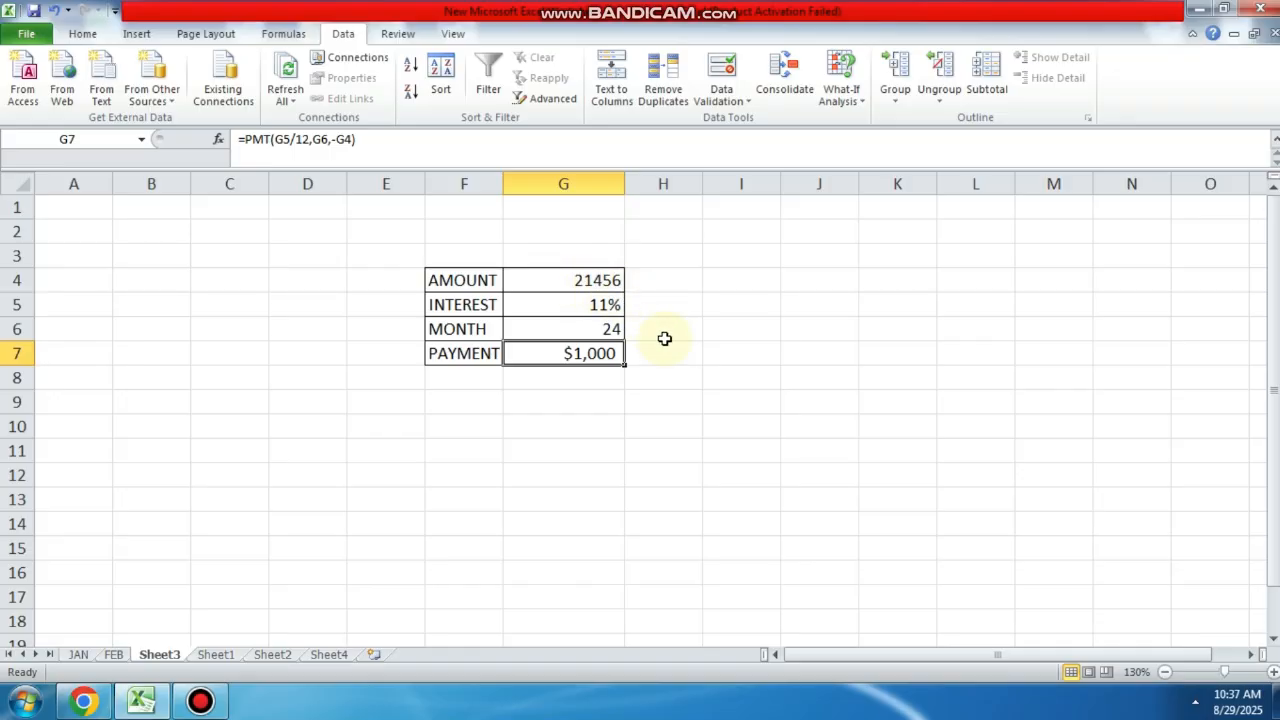
click(723, 374)
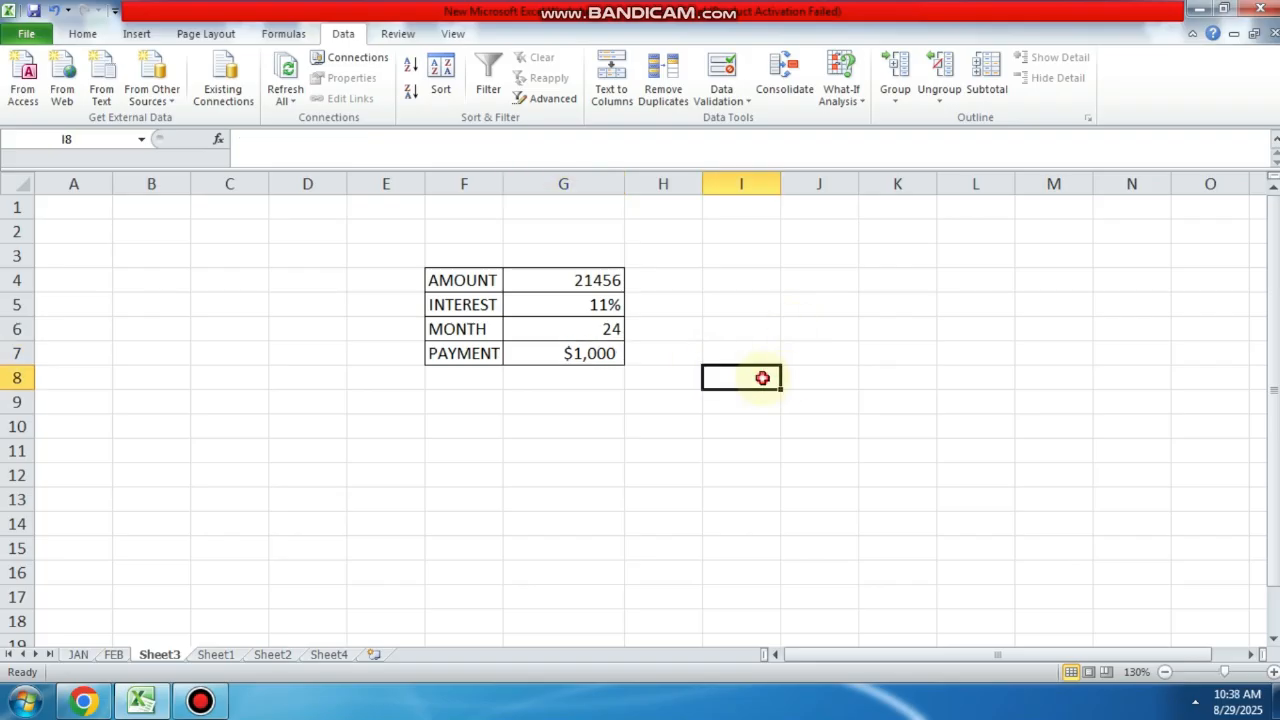
click(586, 353)
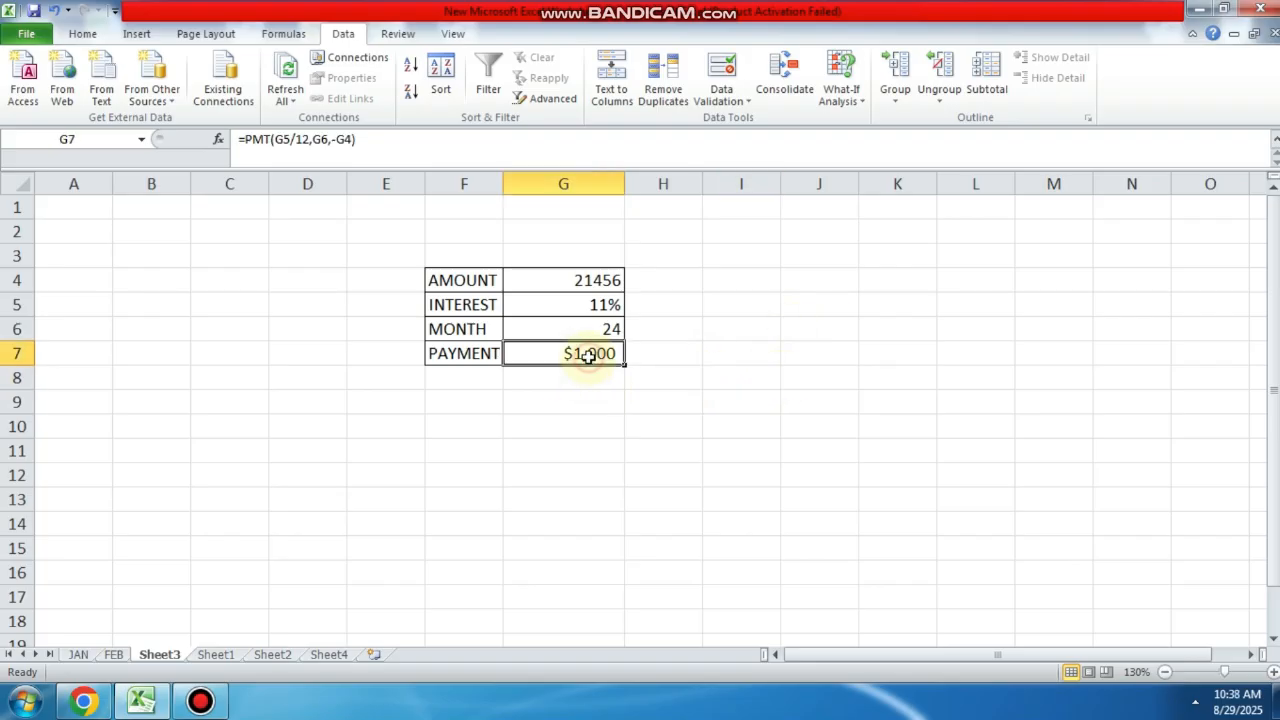
click(605, 328)
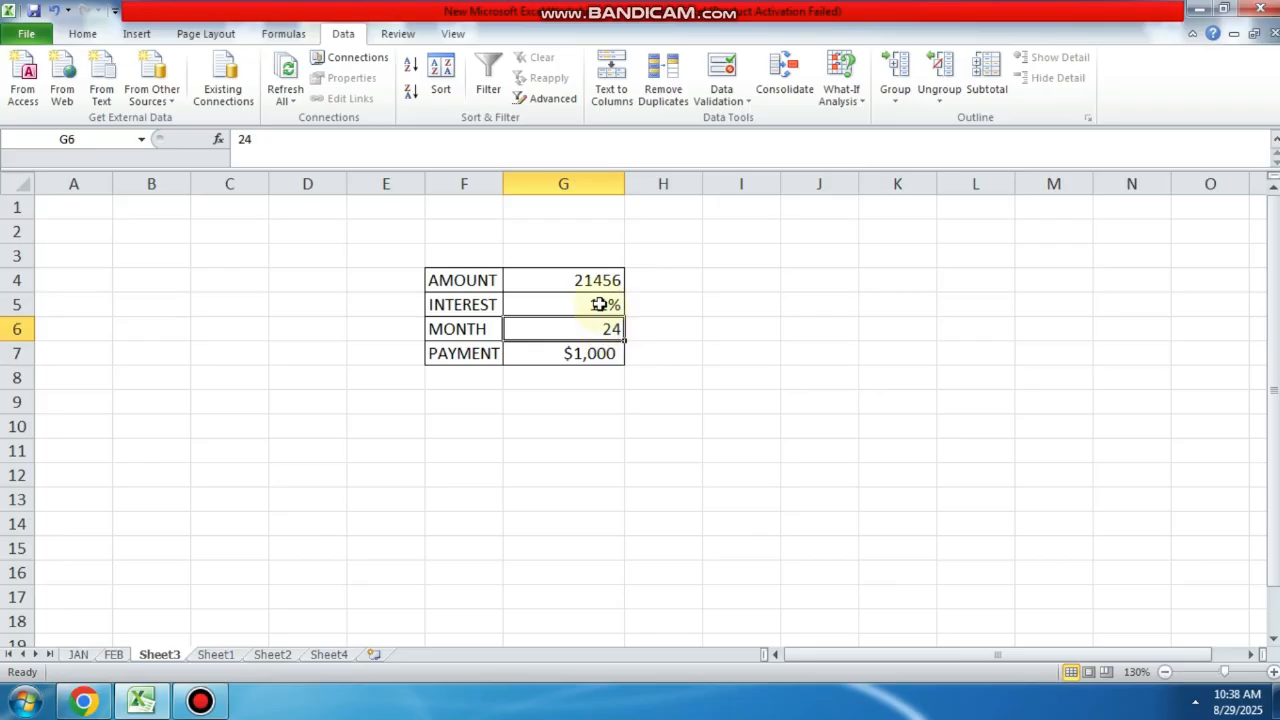
click(598, 304)
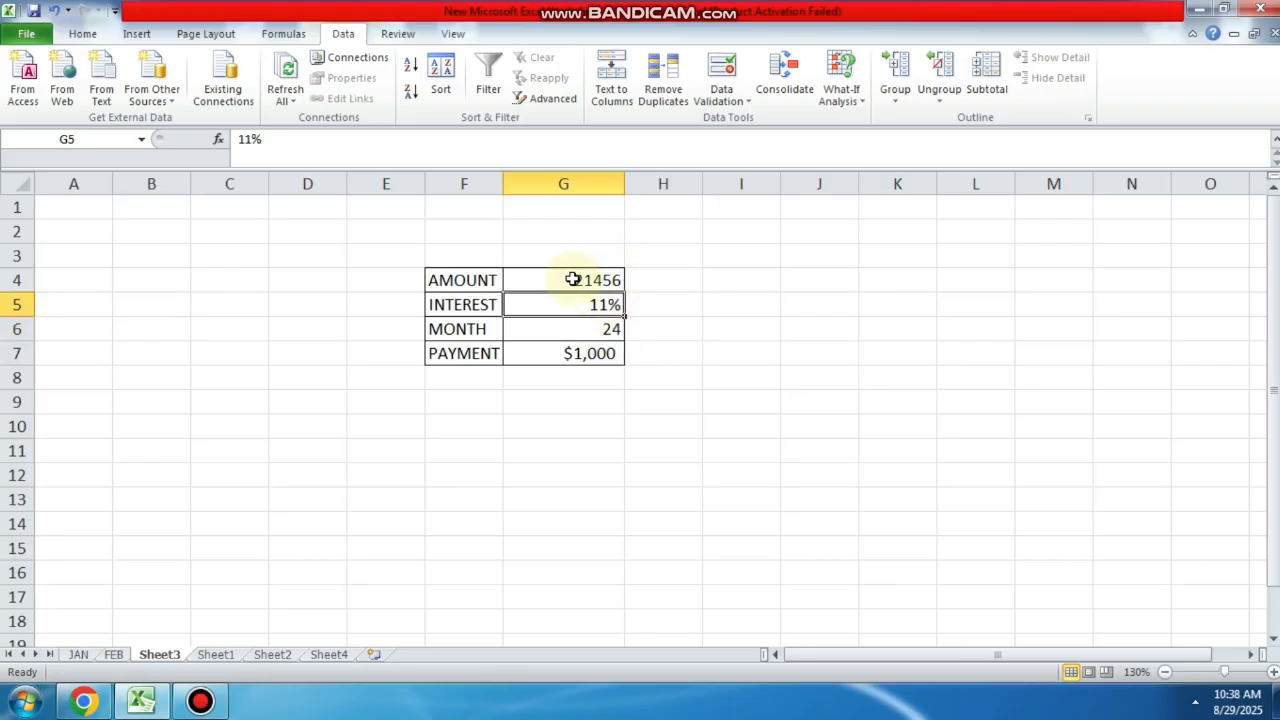
click(527, 278)
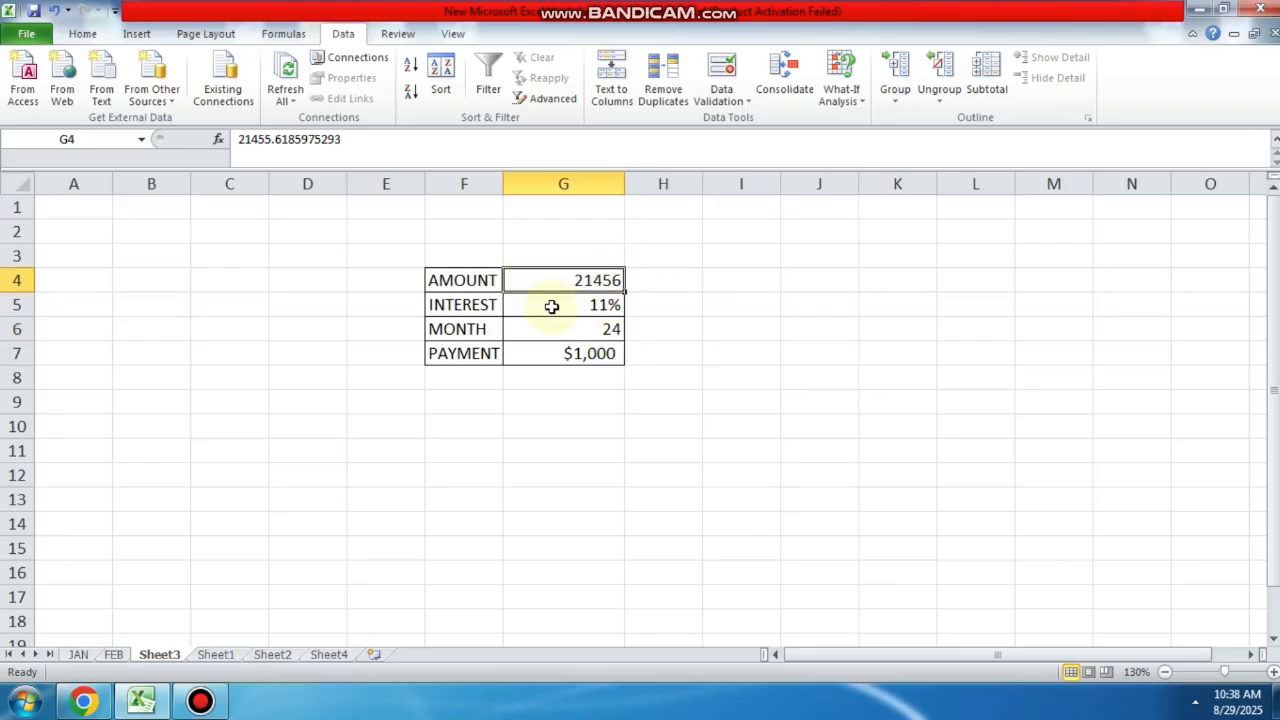
click(731, 395)
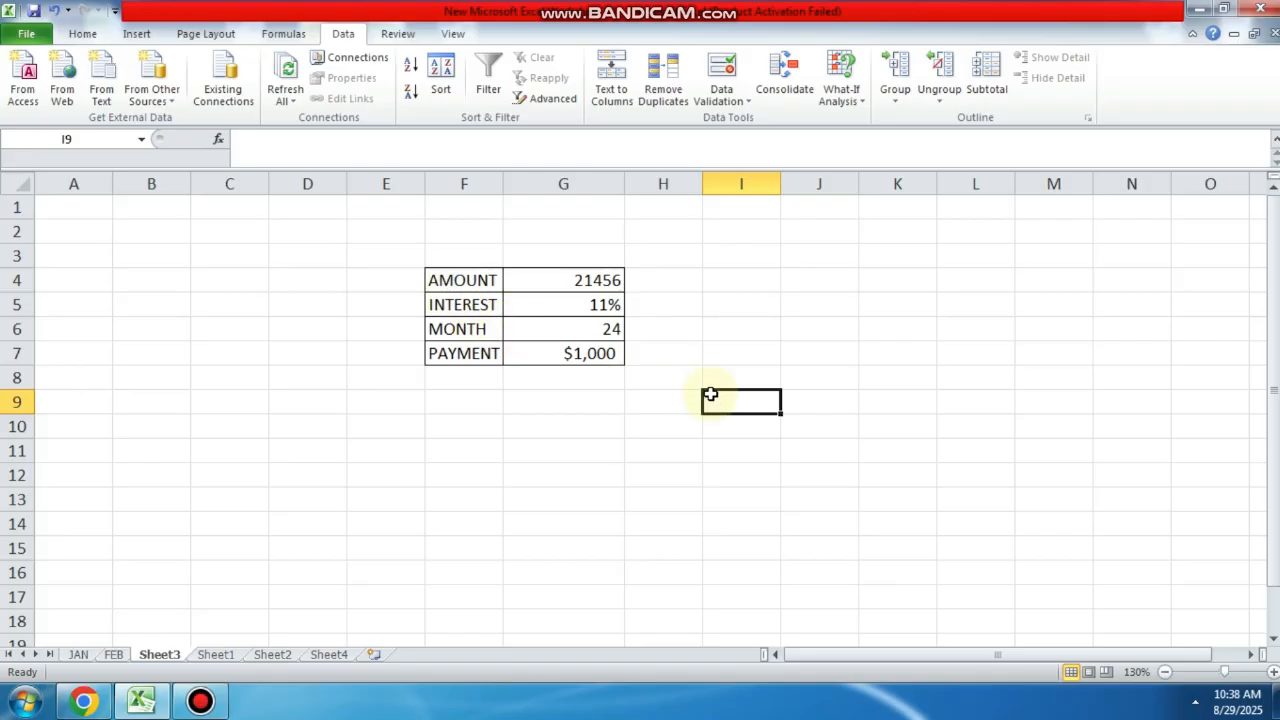